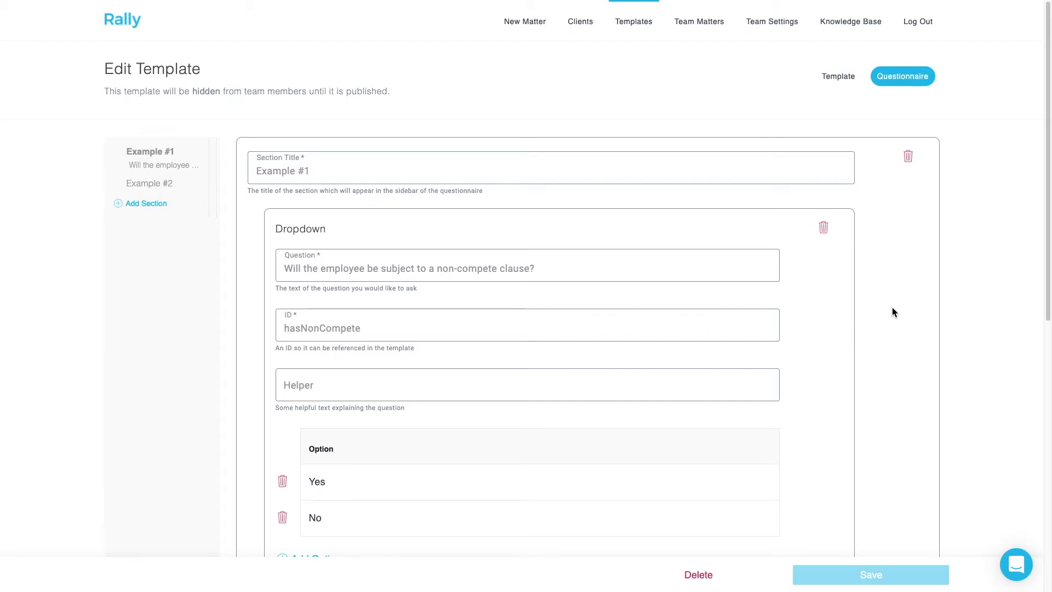
- Review the Example #1 dropdown's question text and its ID field
left_click(632, 266)
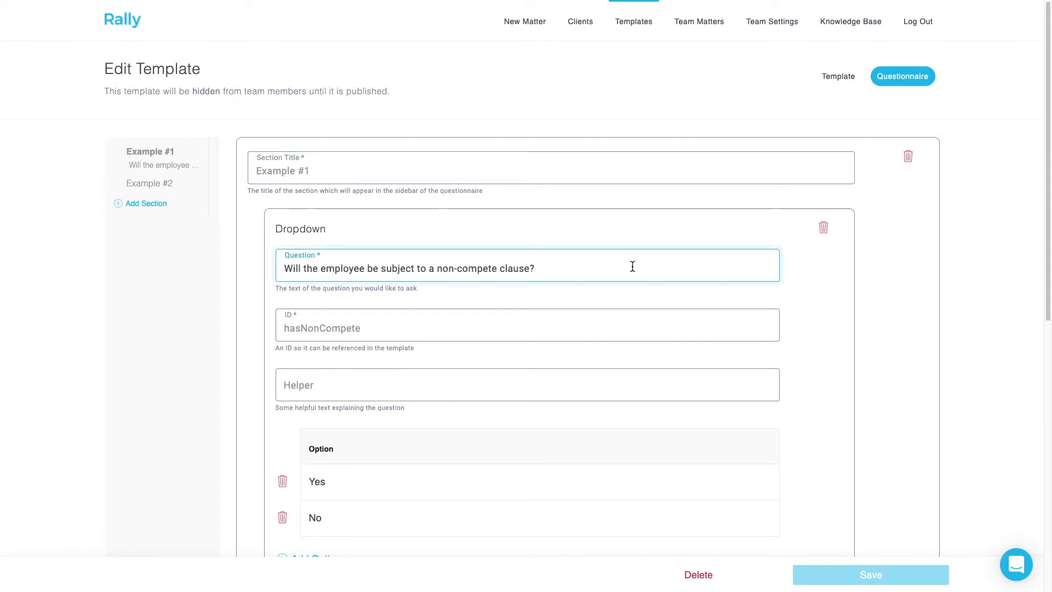
left_click(447, 326)
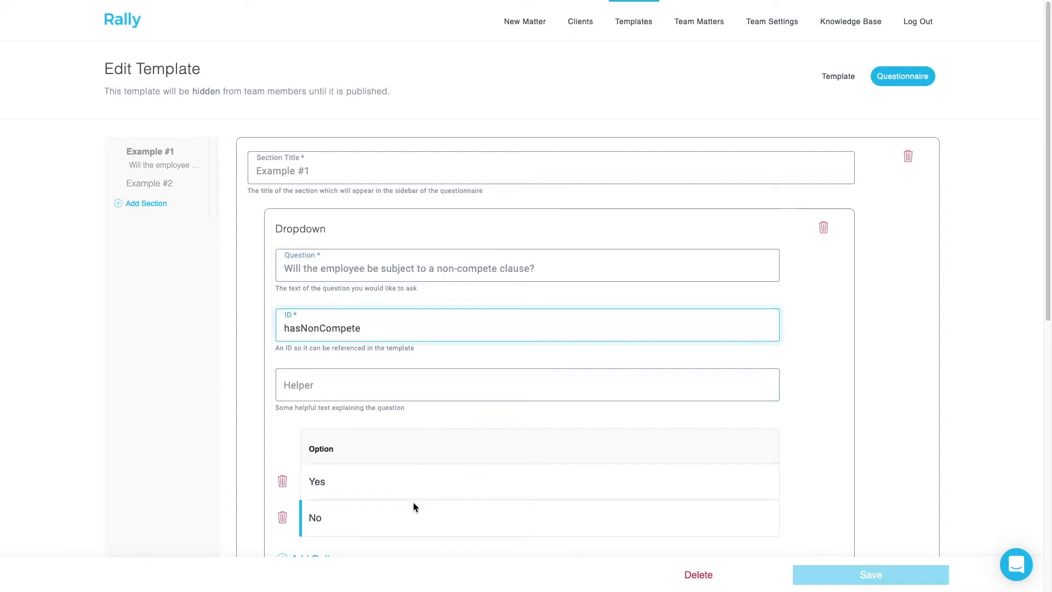
left_click(958, 439)
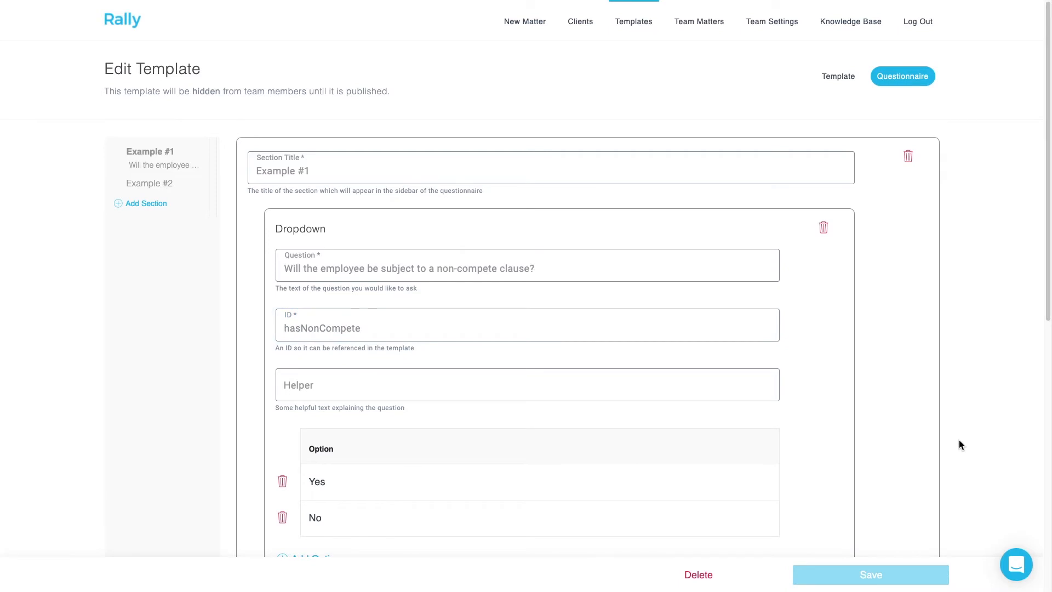
- In the Word document, insert the opening condition {#hasNonCompete == "Yes"} before the non-compete paragraph under Example 1
key("ctrl+super+f")
left_click(918, 197)
left_click_drag(918, 196, 558, 185)
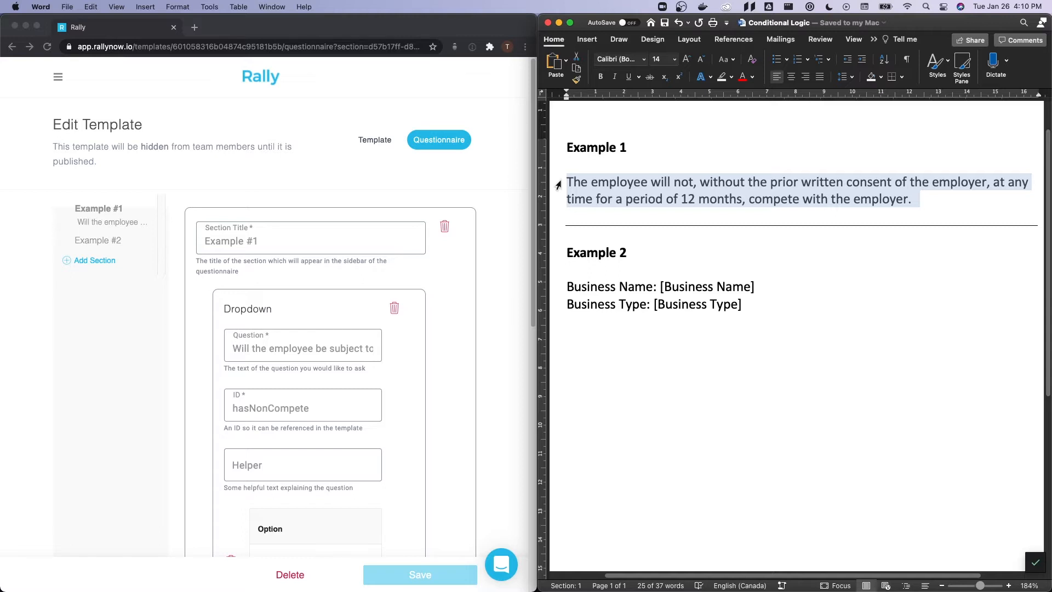
left_click(559, 183)
left_click(566, 183)
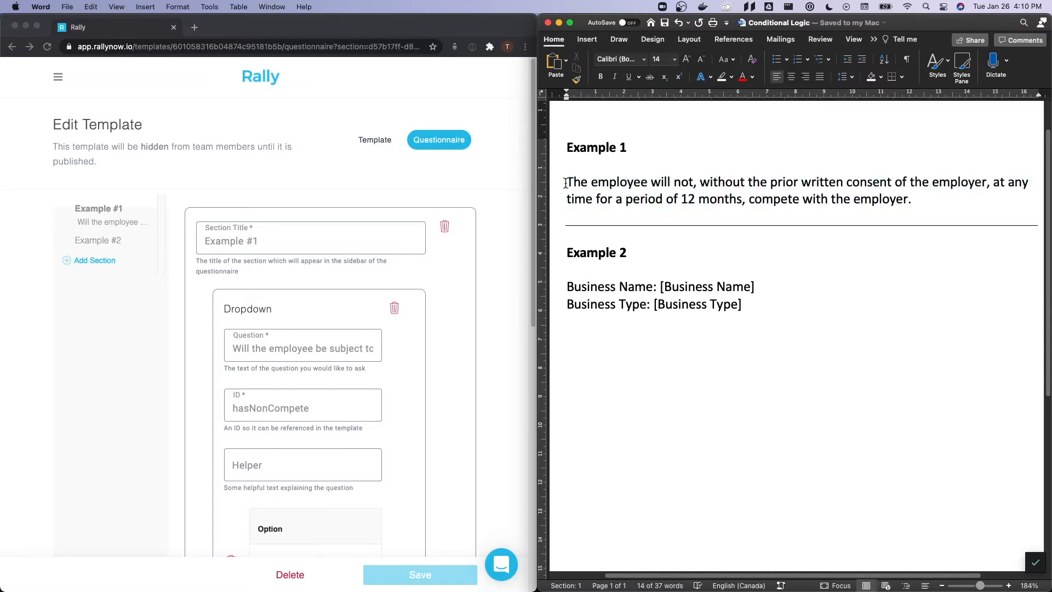
type("{")
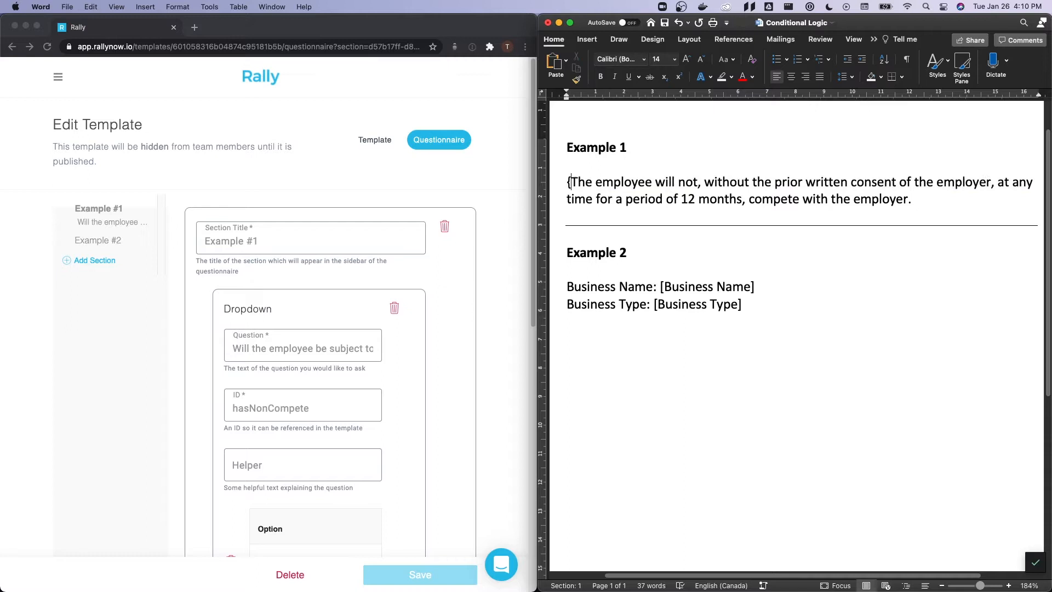
type("#")
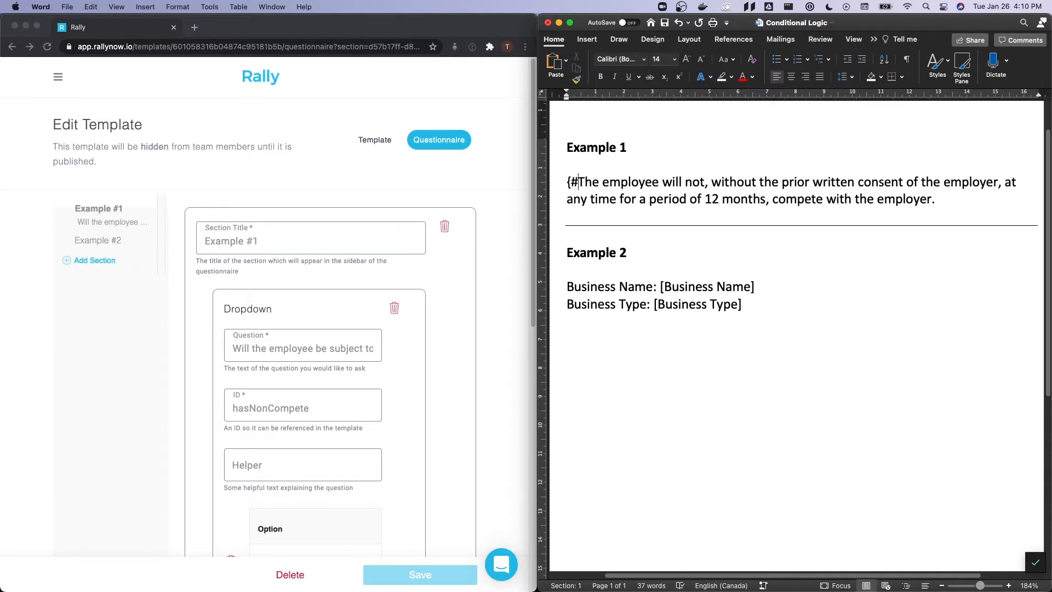
type("hasNonCompete")
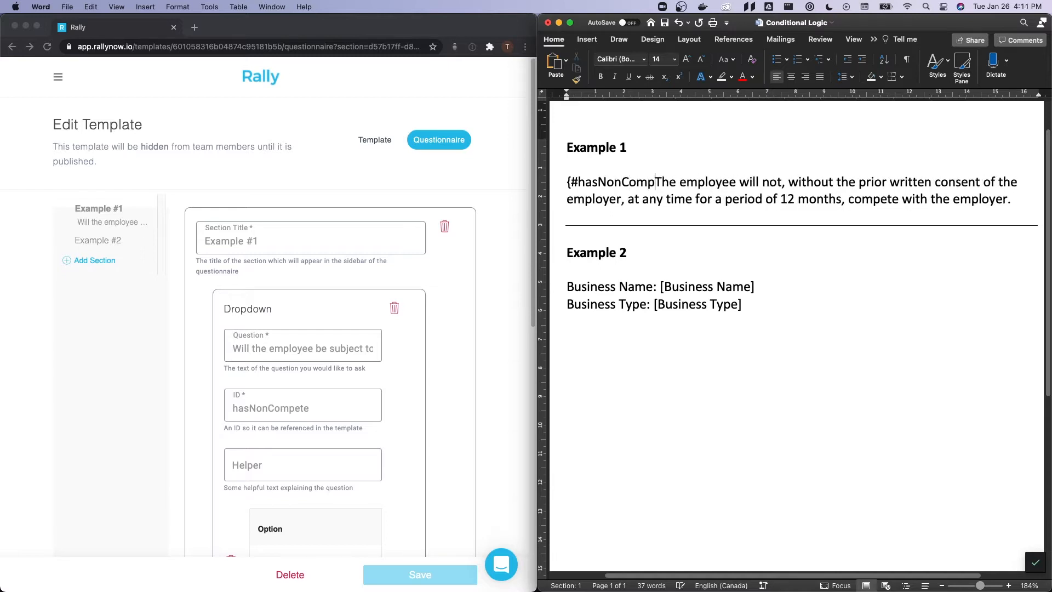
scroll(460, 312, "down", 4)
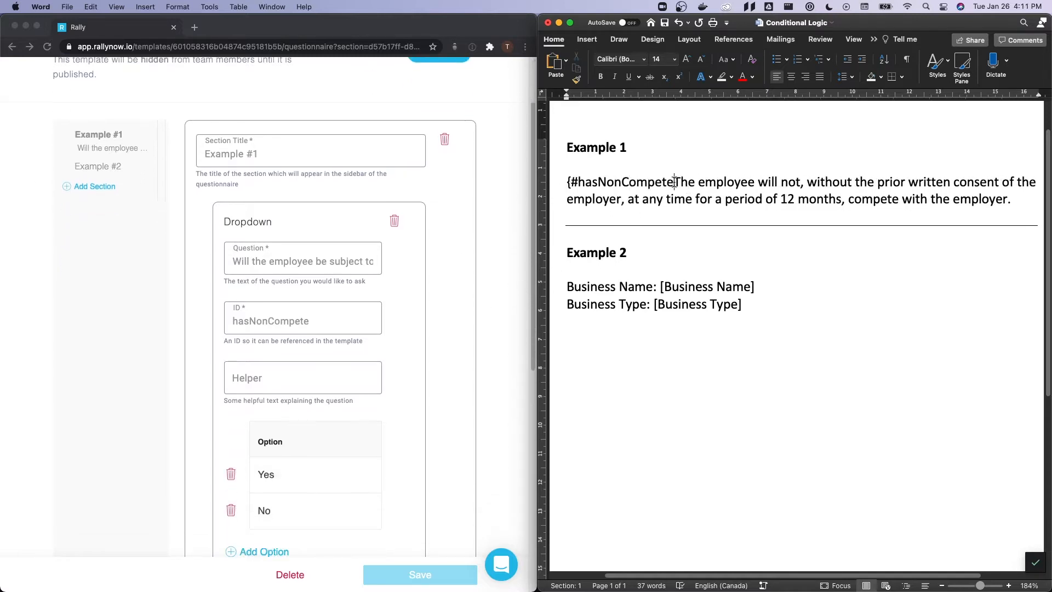
type("=")
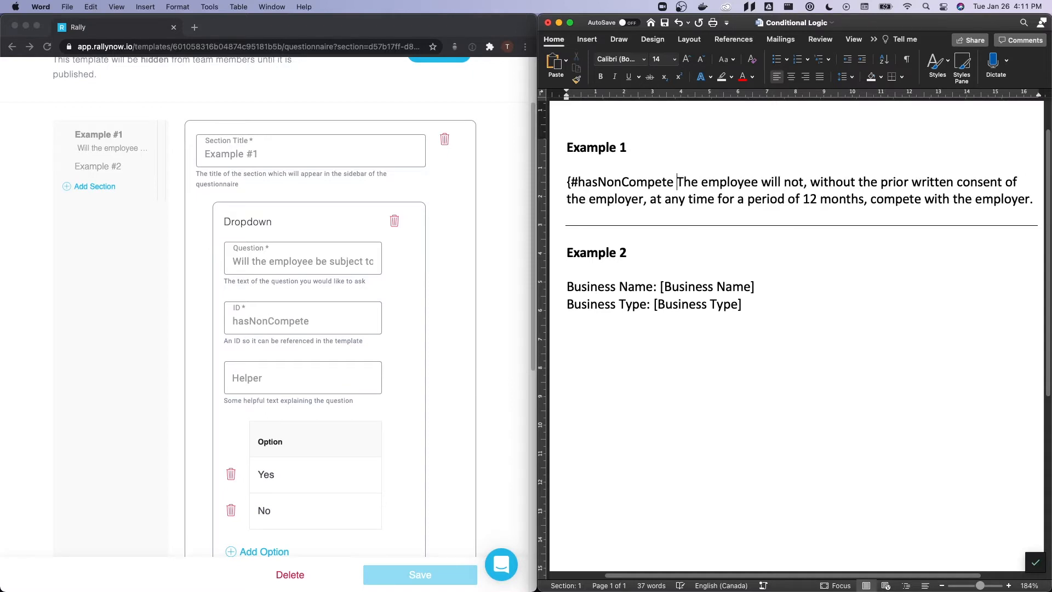
type("=")
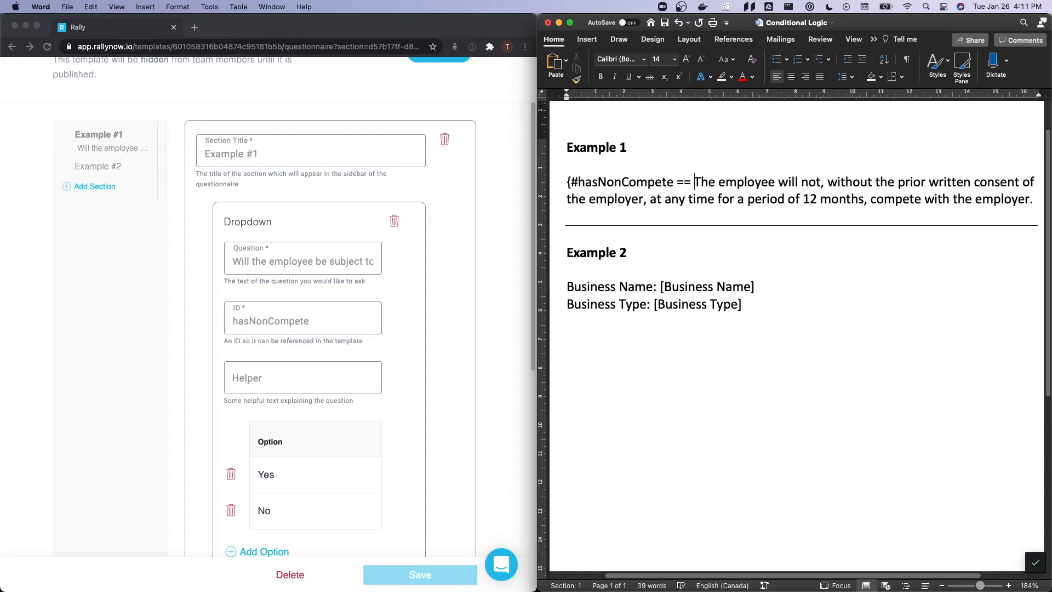
type(" \"Yes\"")
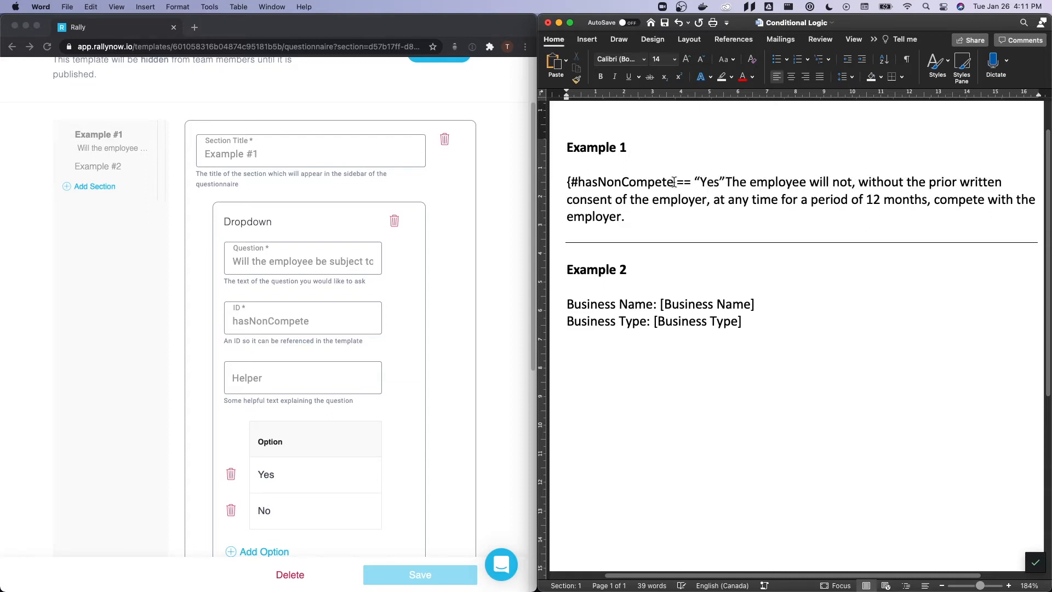
type("}")
- Close the condition by adding {/} after the final sentence of the non-compete paragraph
key("alt+shift+Left")
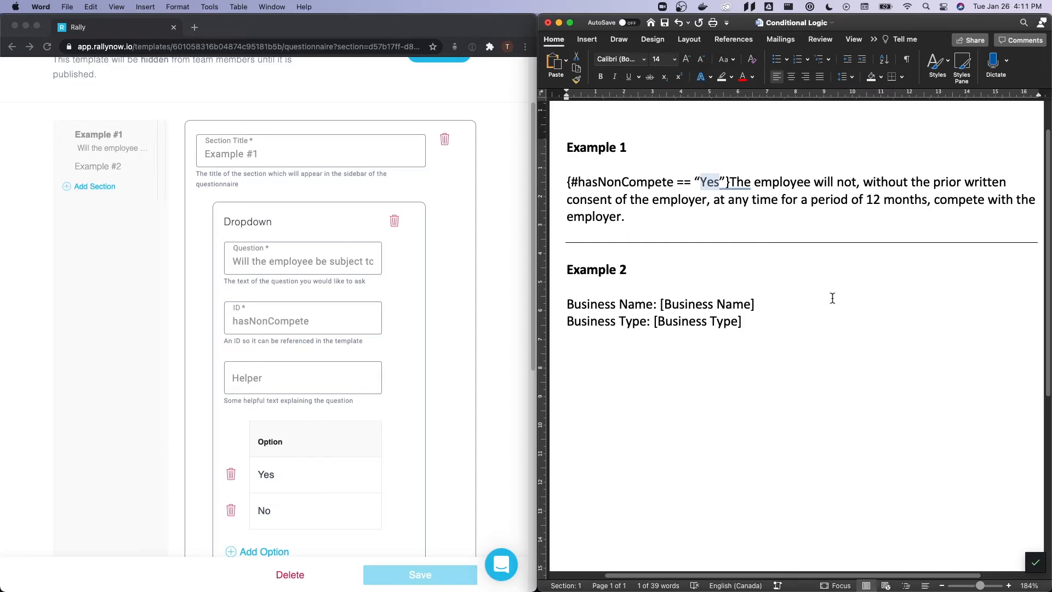
left_click(732, 215)
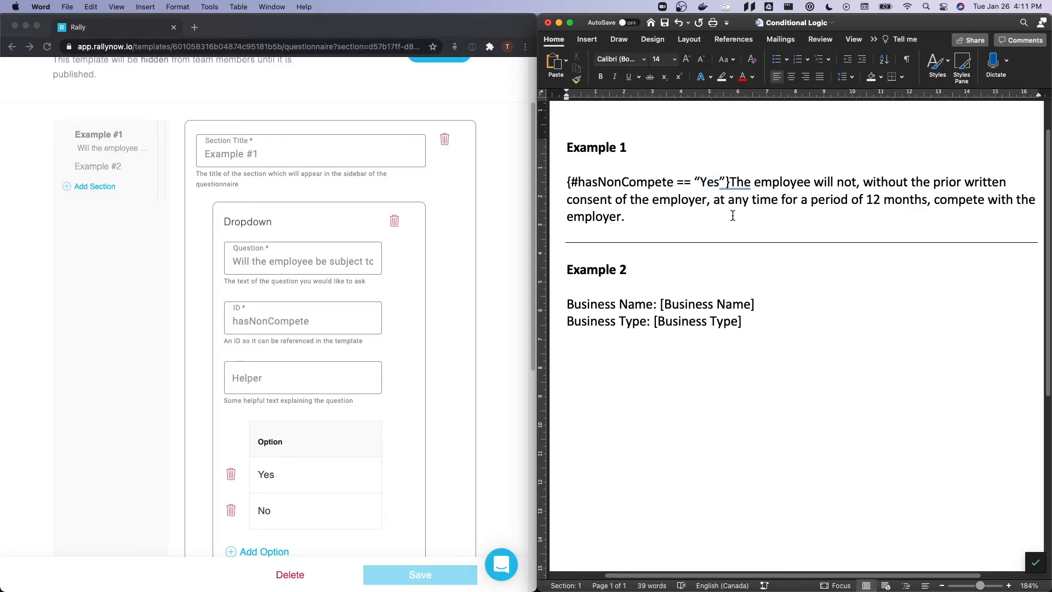
type("{/}")
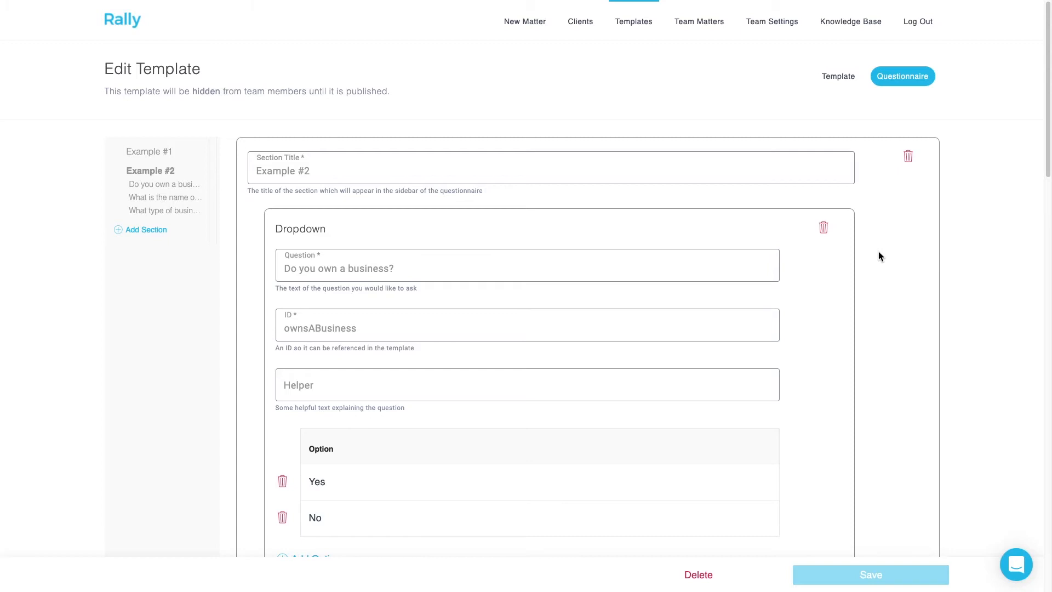
- Review the Example #2 questions in the questionnaire, including their IDs, options and visibility conditions
left_click(589, 268)
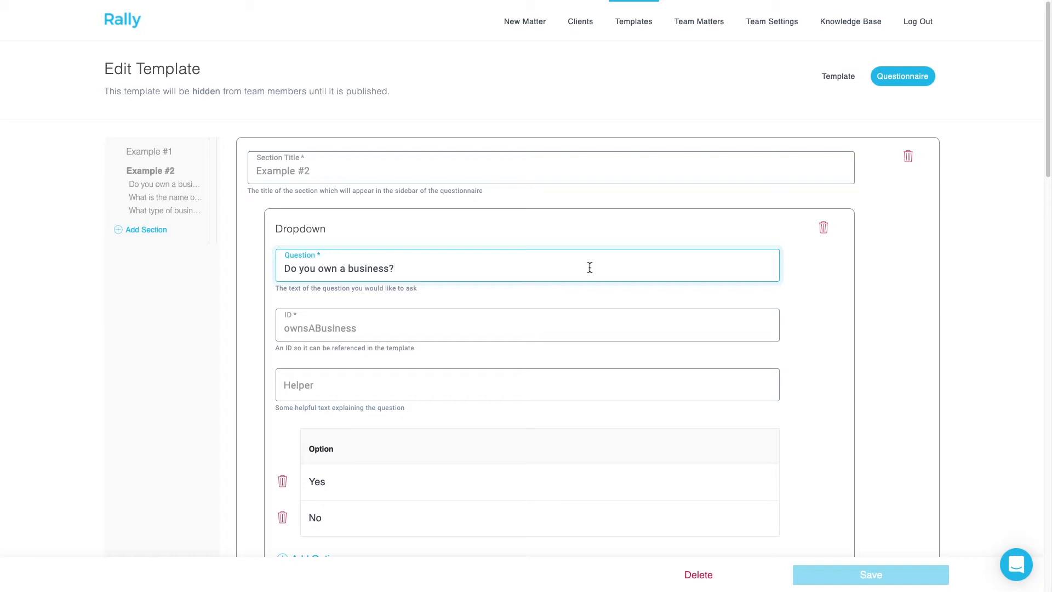
left_click(510, 332)
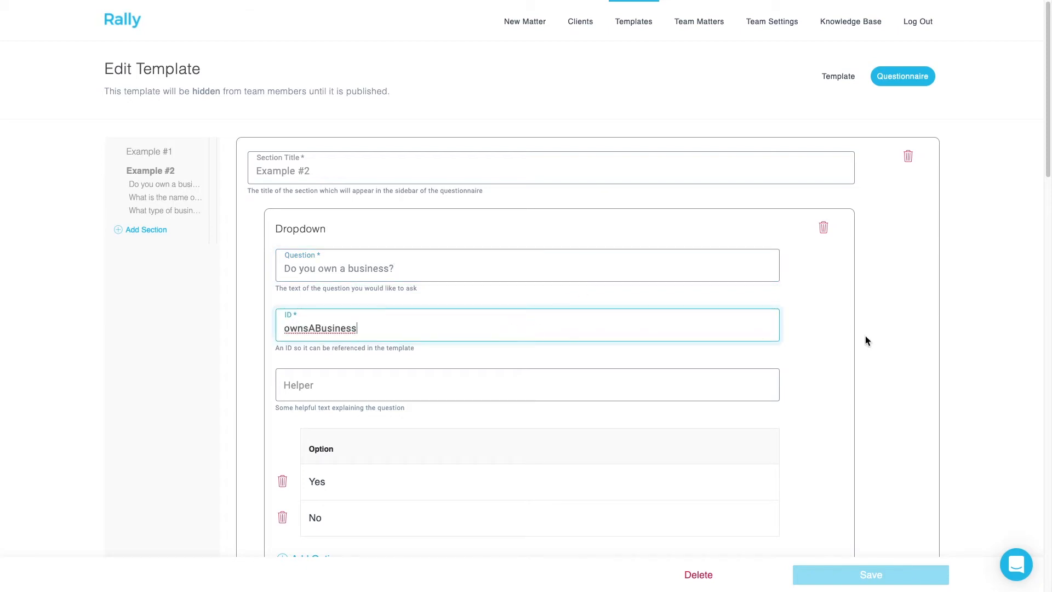
scroll(857, 334, "down", 3)
scroll(859, 329, "down", 7)
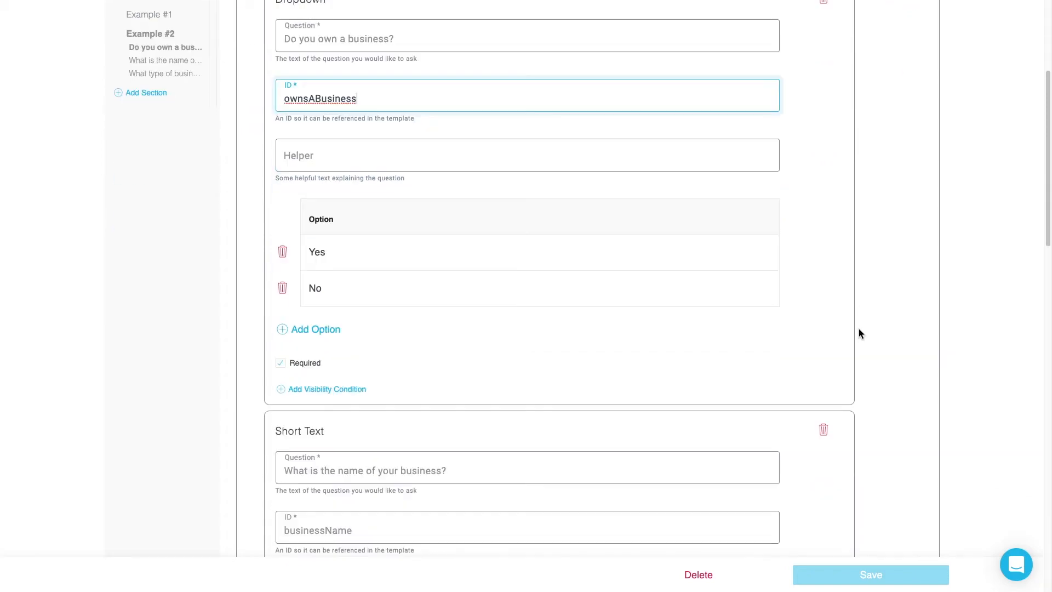
left_click(554, 192)
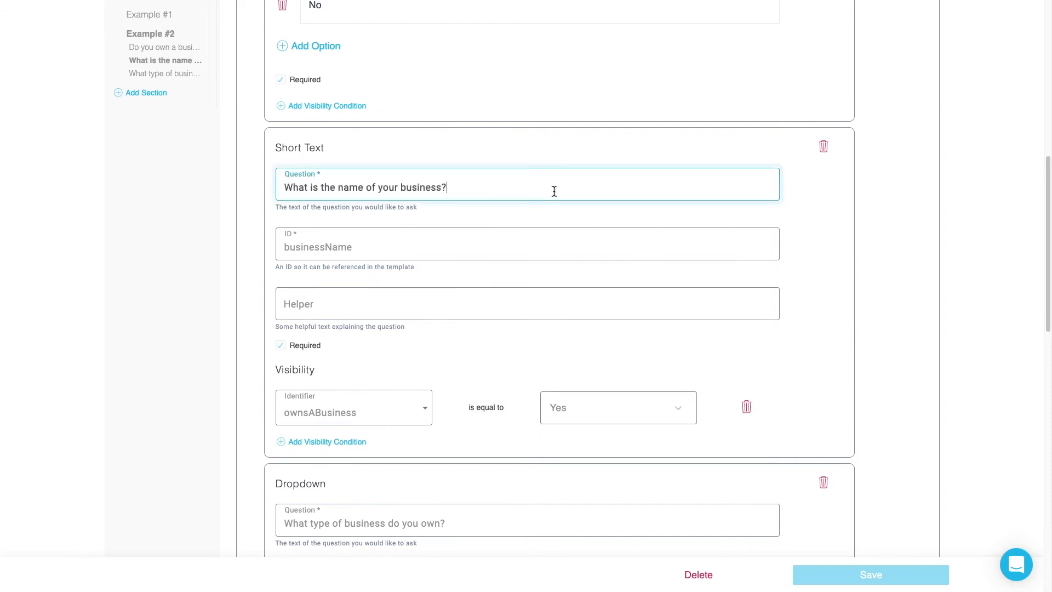
left_click(467, 252)
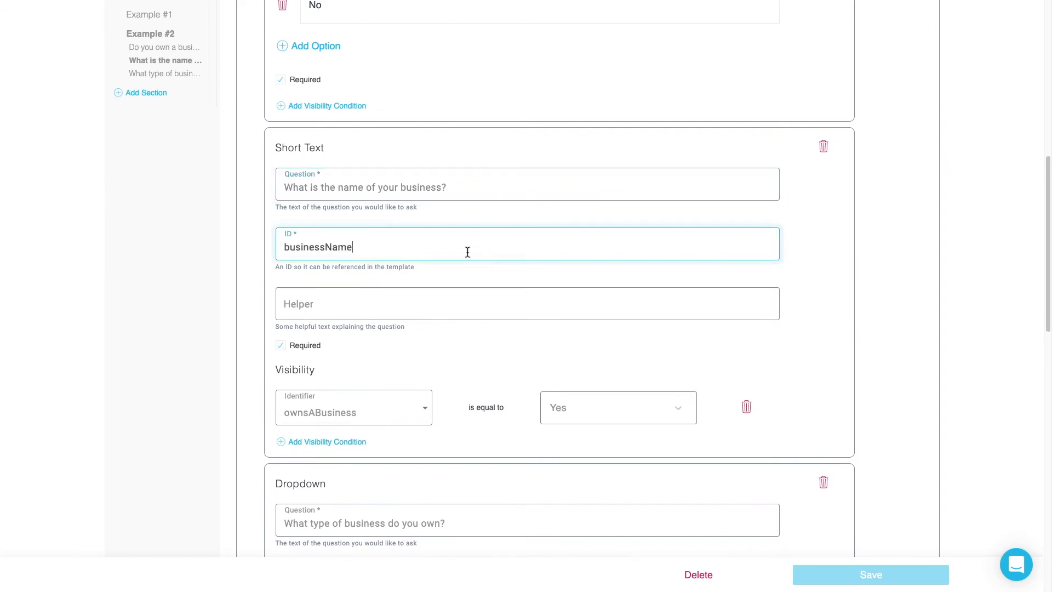
scroll(468, 252, "down", 4)
left_click(489, 388)
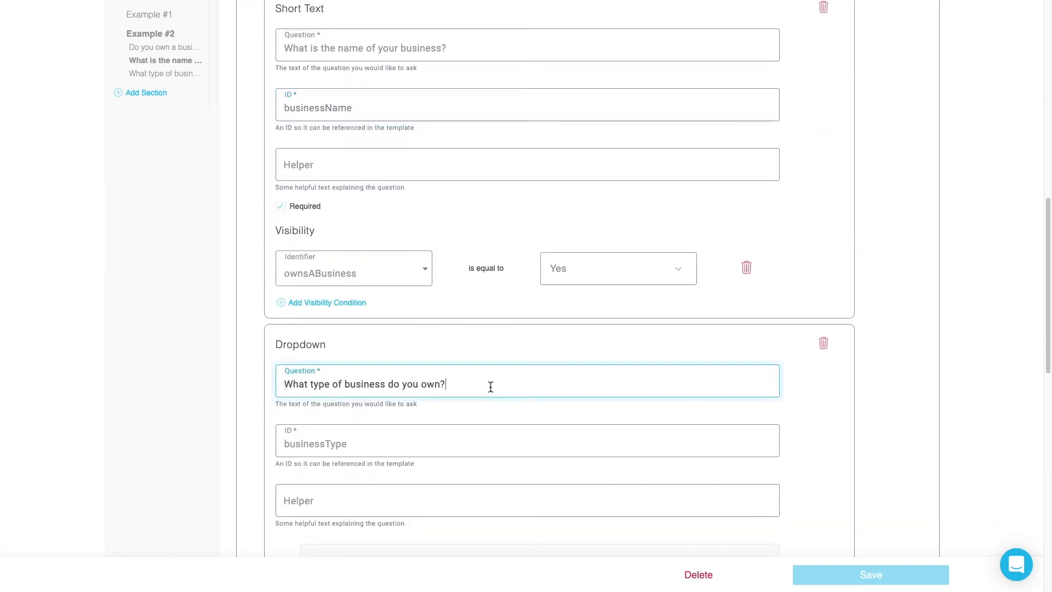
scroll(489, 388, "down", 1)
left_click(437, 392)
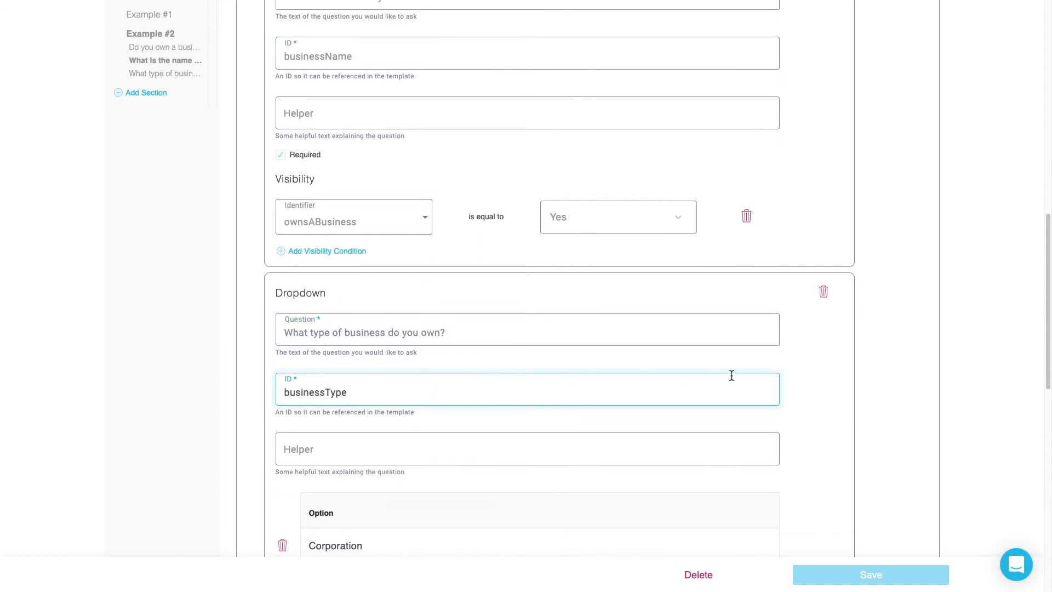
scroll(865, 358, "down", 5)
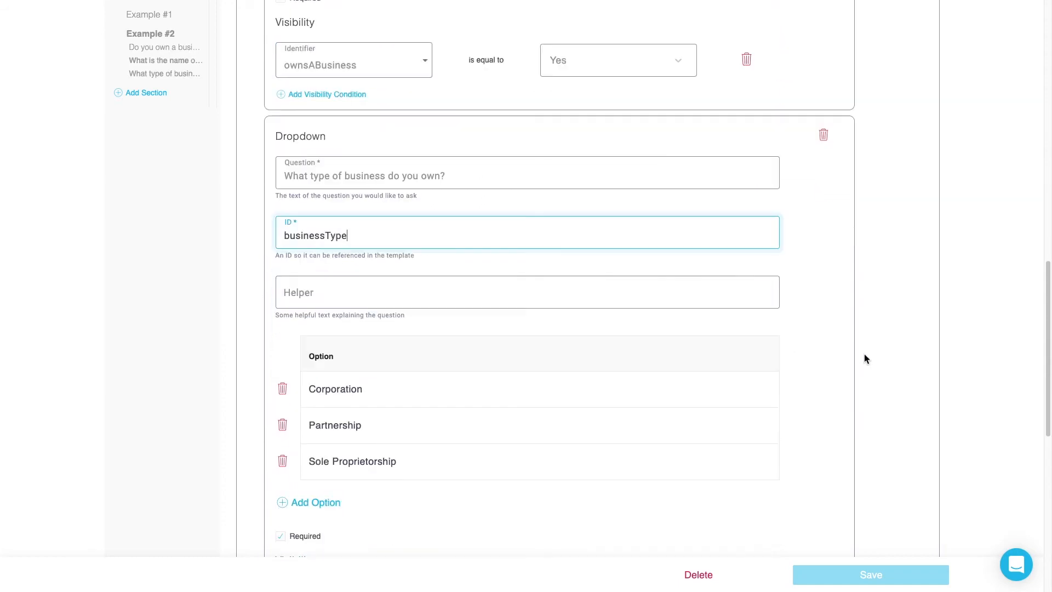
scroll(860, 353, "down", 2)
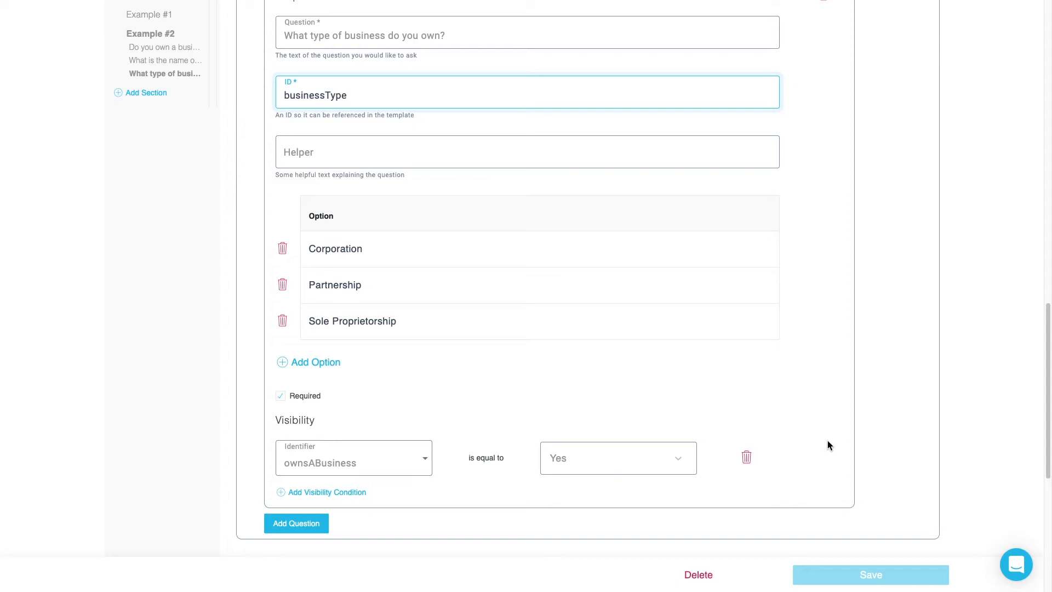
scroll(879, 414, "up", 10)
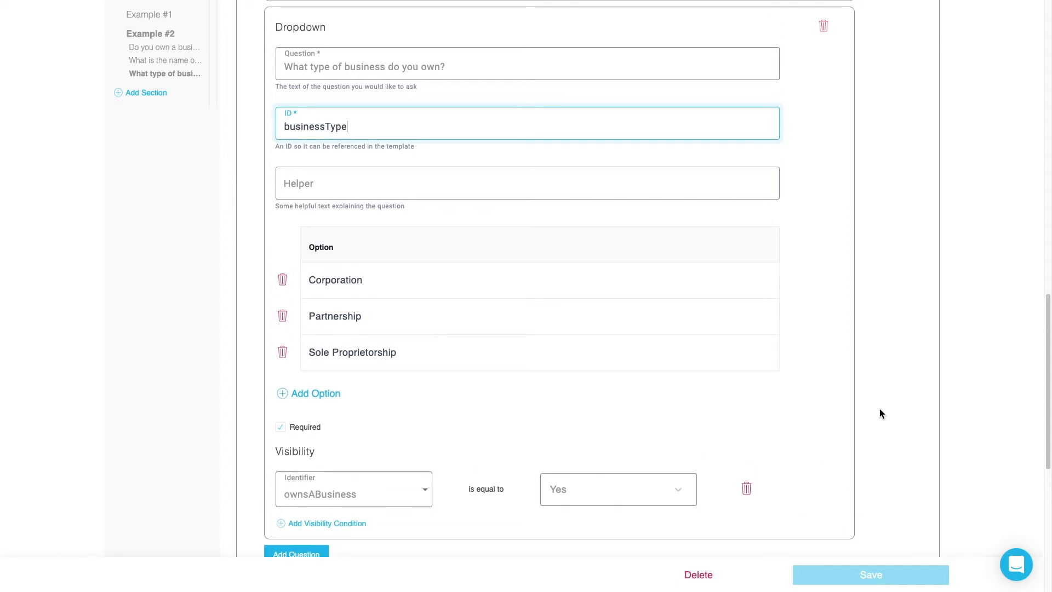
scroll(883, 402, "up", 4)
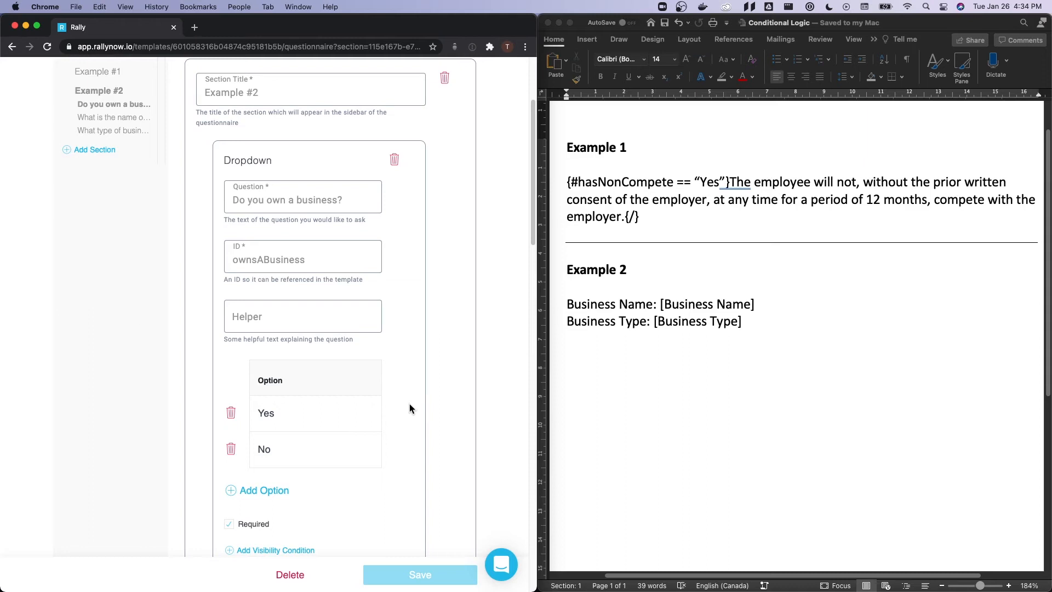
- Insert the opening condition {#ownsABusiness == "Yes"} at the start of the Business Name line under Example 2
left_click(565, 310)
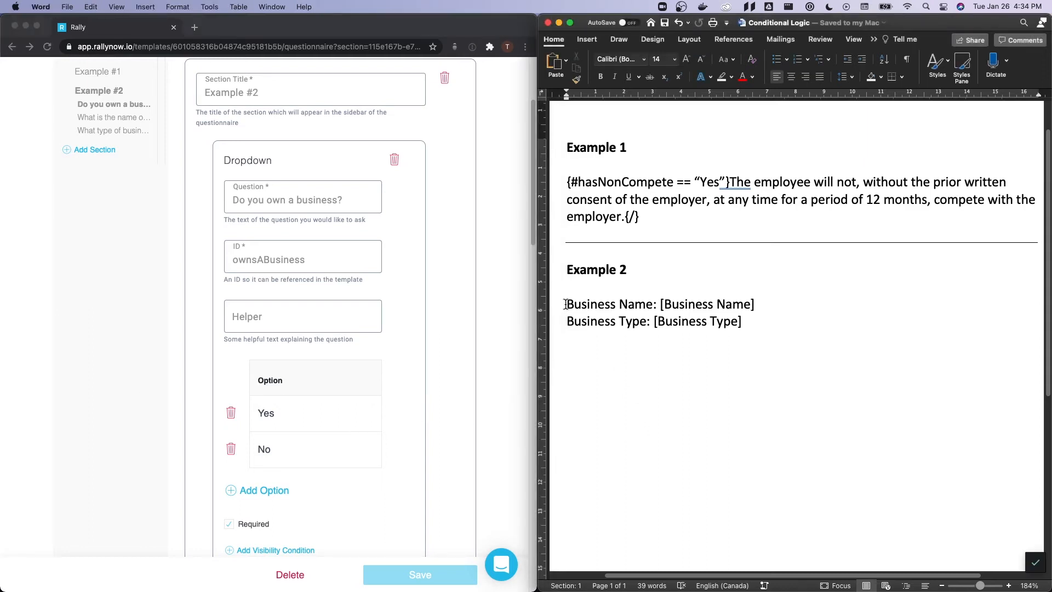
type("{")
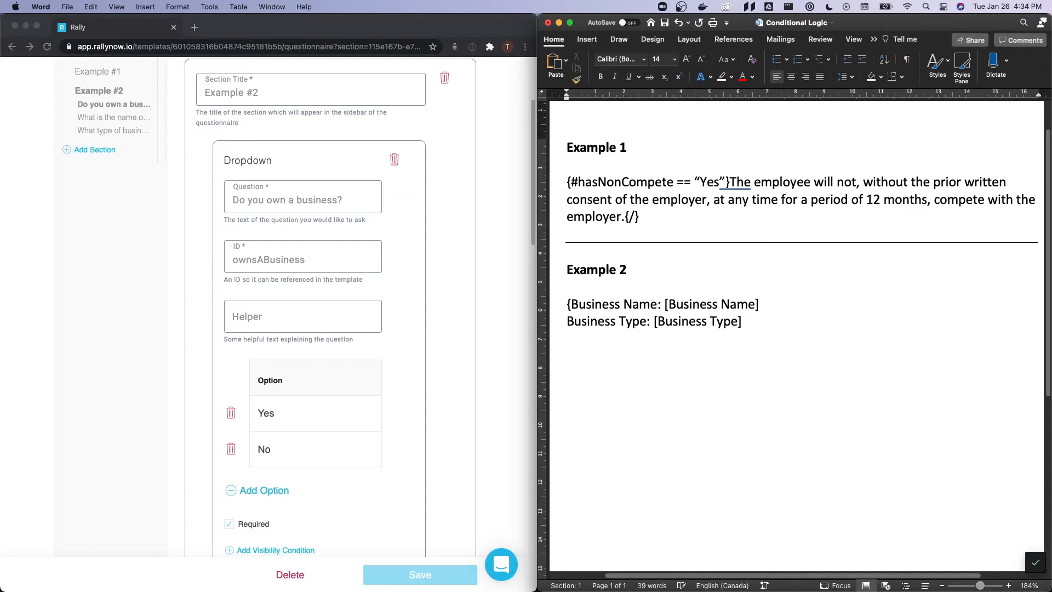
type("#")
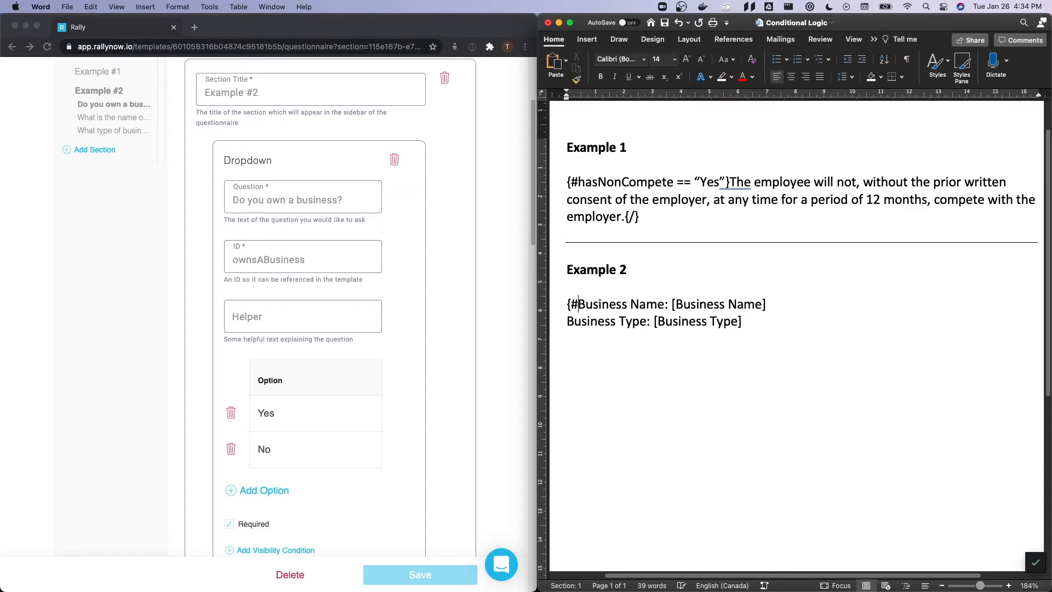
type("ownsABusiness")
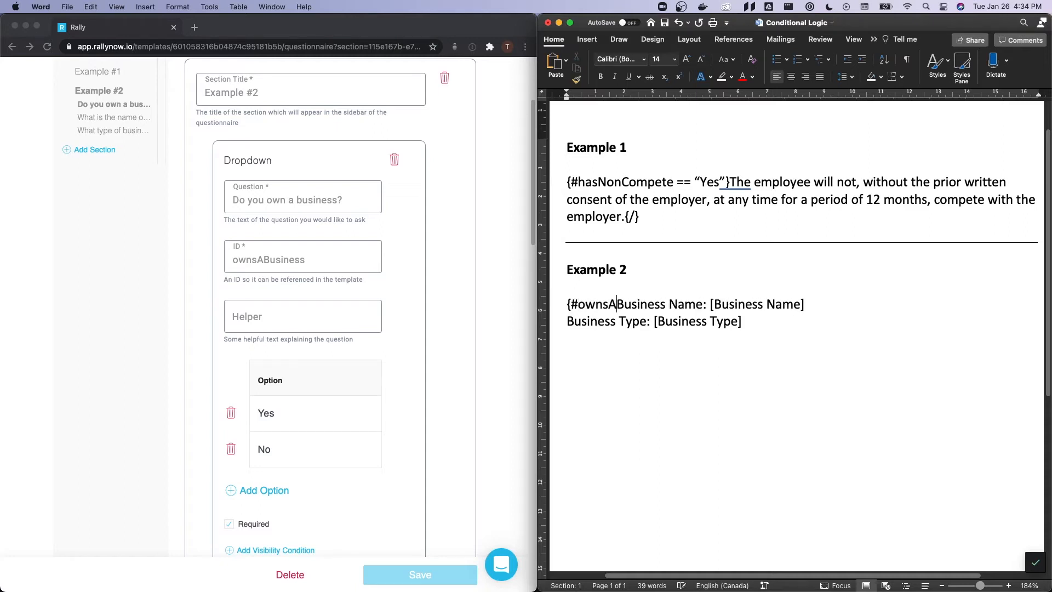
type(" == \"Yes")
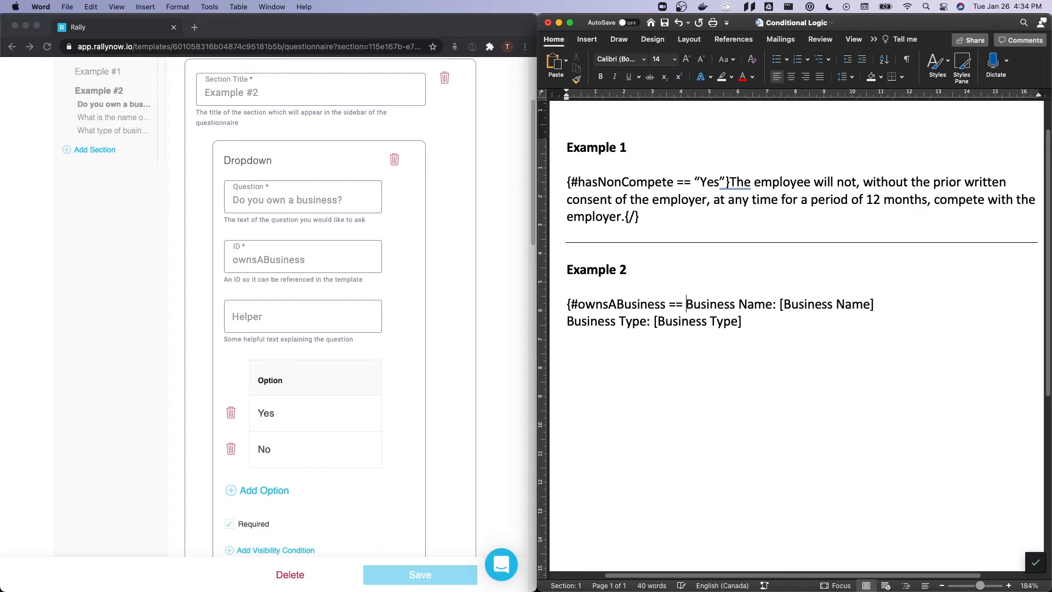
type("\"}")
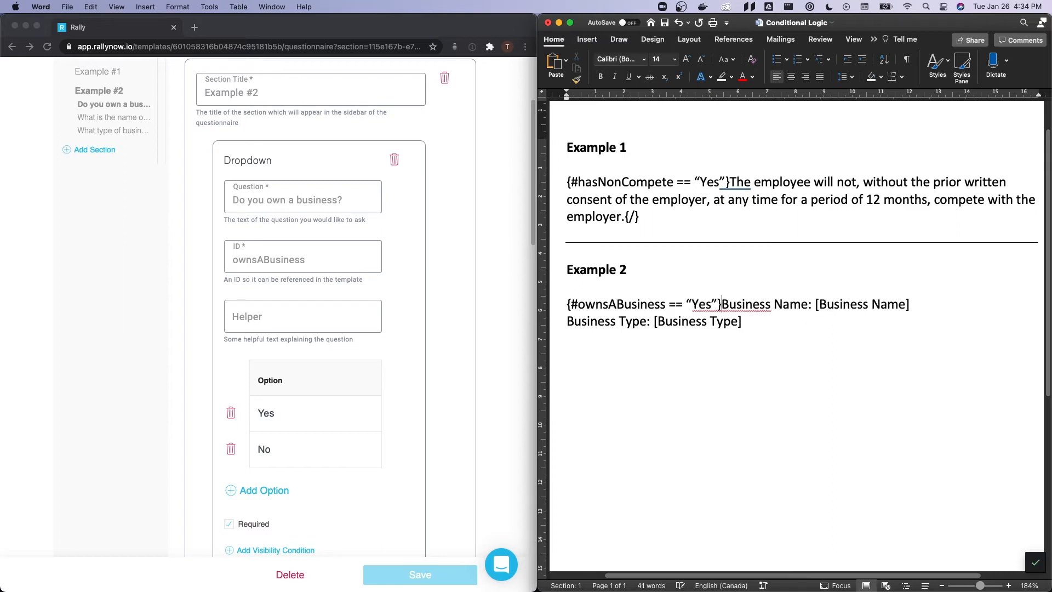
- Close the Example 2 condition by adding {/} at the end of the Business Type line
left_click(783, 321)
type("{/}")
- Replace the [Business Name] and [Business Type] placeholders with {businessName} and {businessType}, then save the document
left_click_drag(816, 306, 909, 305)
type("{businessName}")
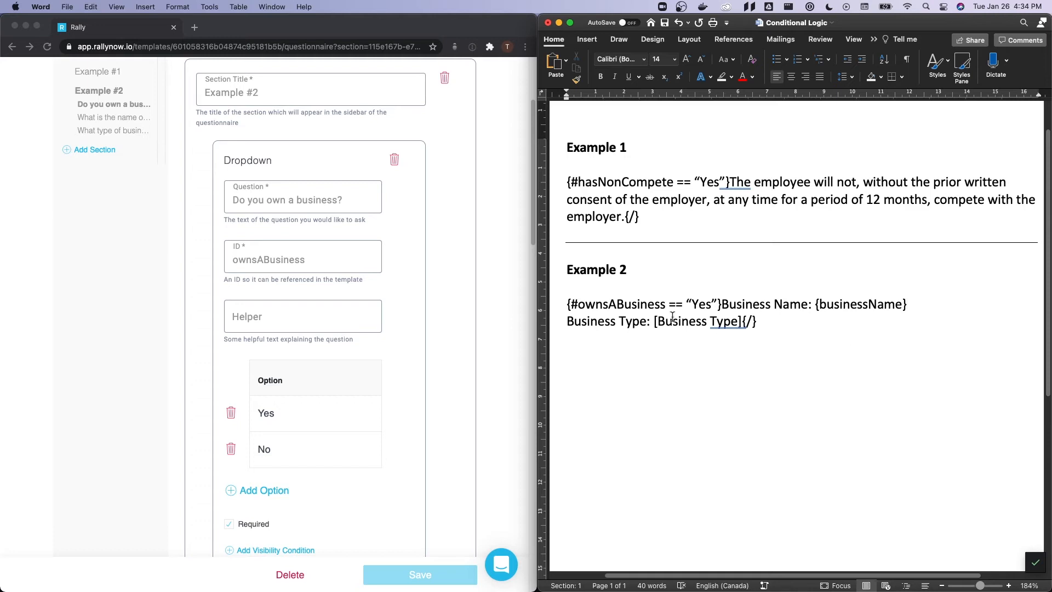
left_click_drag(654, 321, 739, 321)
type("{businessType}")
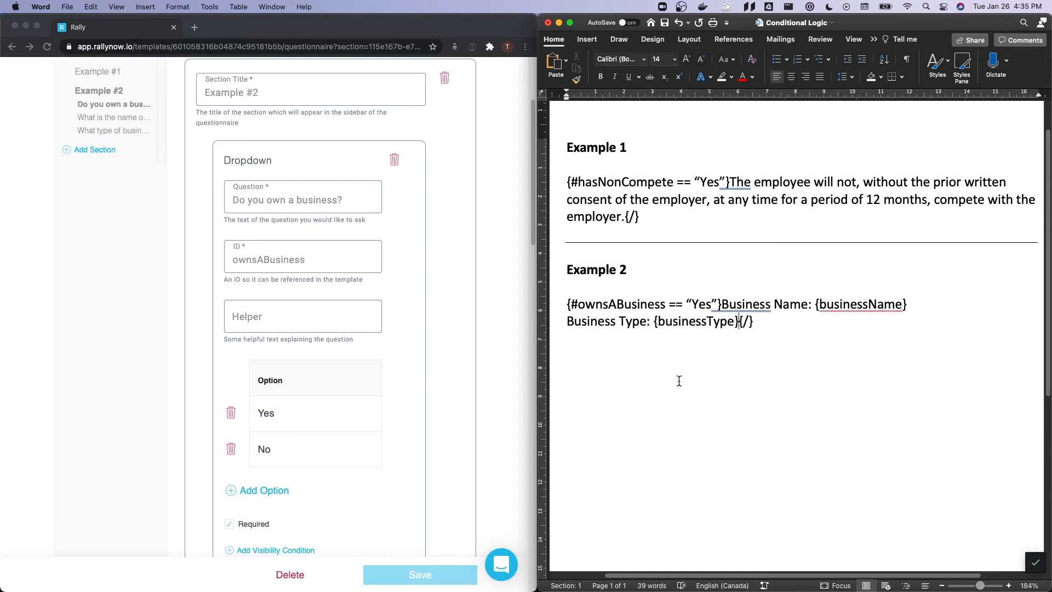
key("super+s")
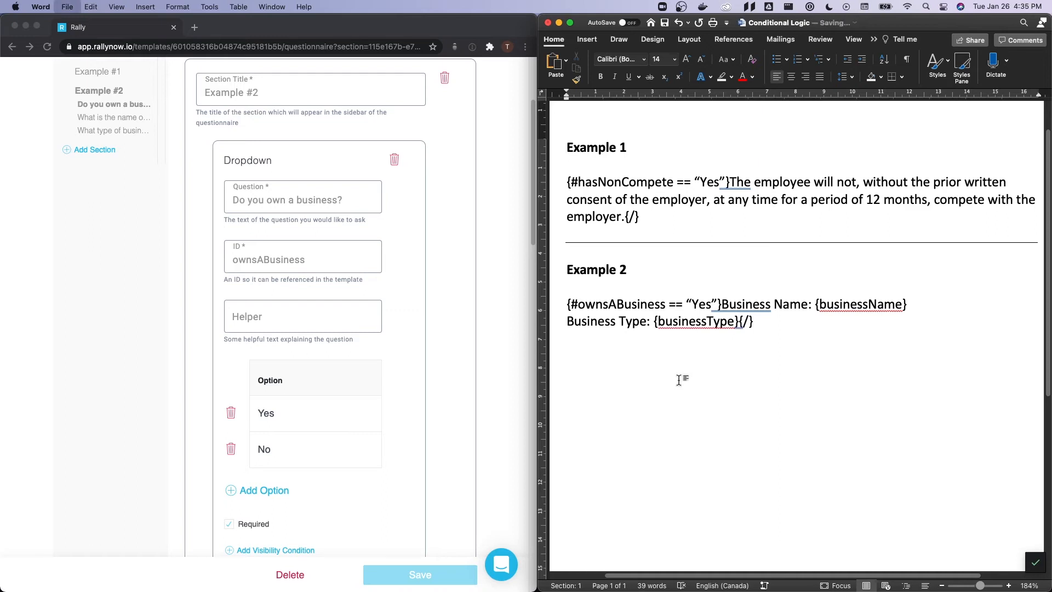
- Replace the template's Word document with the updated Conditional Logic.docx and save the template
left_click(512, 264)
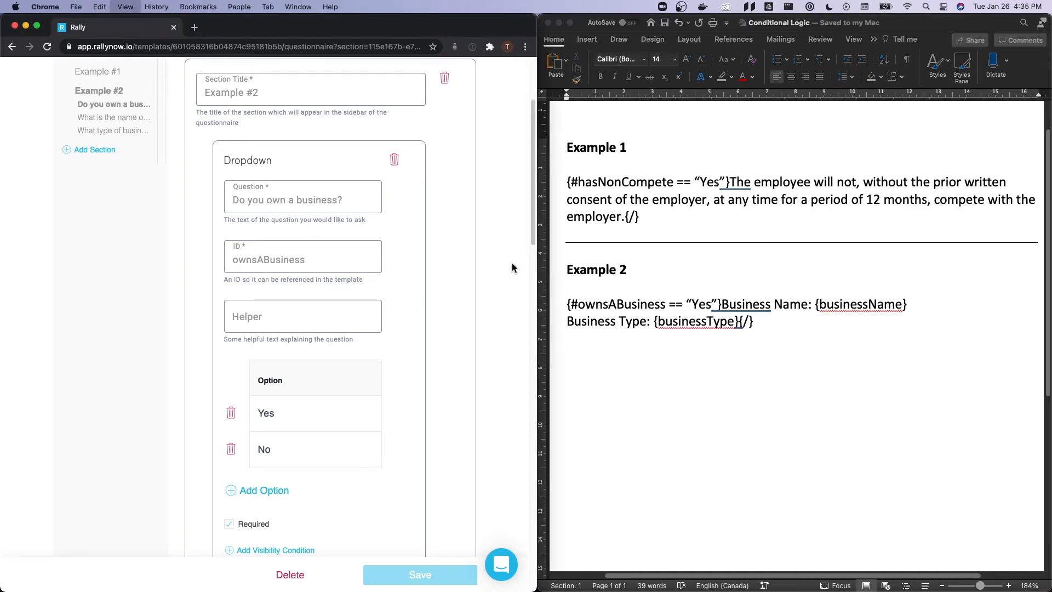
key("ctrl+super+f")
scroll(898, 192, "up", 3)
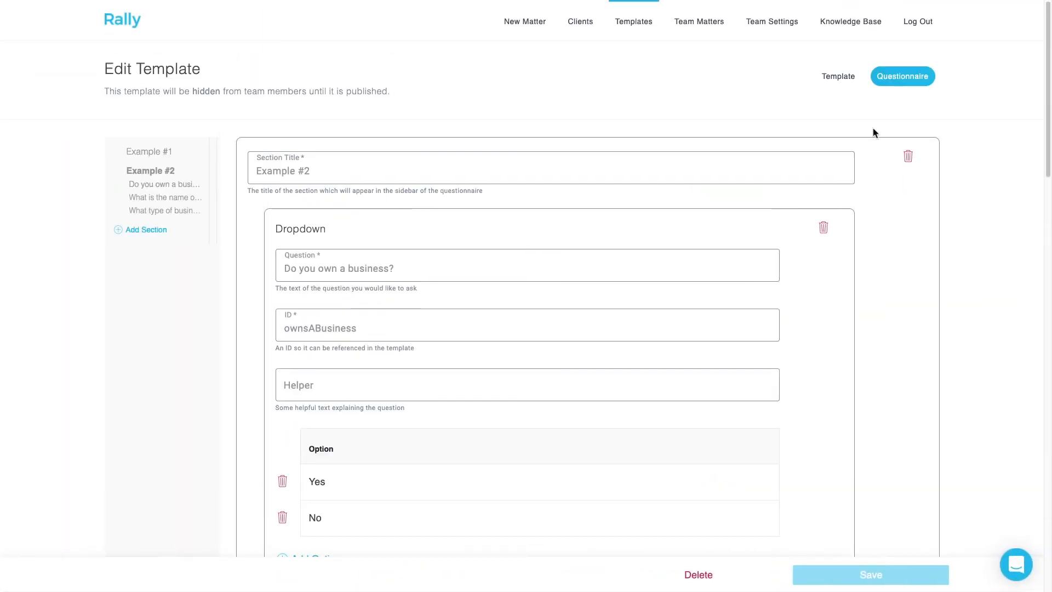
left_click(837, 79)
left_click(329, 339)
left_click(532, 112)
left_click(458, 229)
left_click(701, 389)
left_click(834, 167)
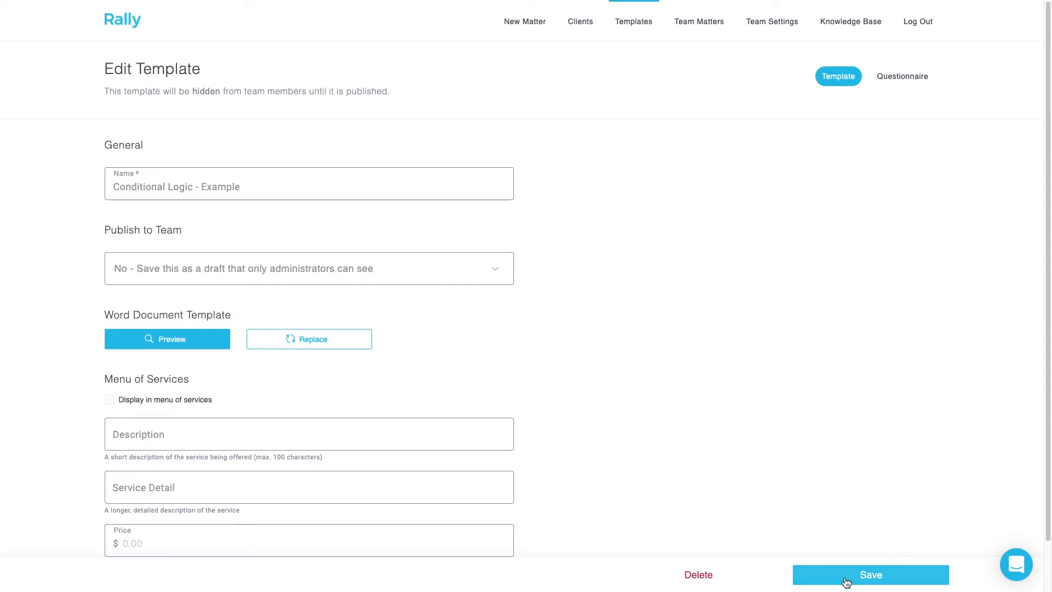
left_click(846, 577)
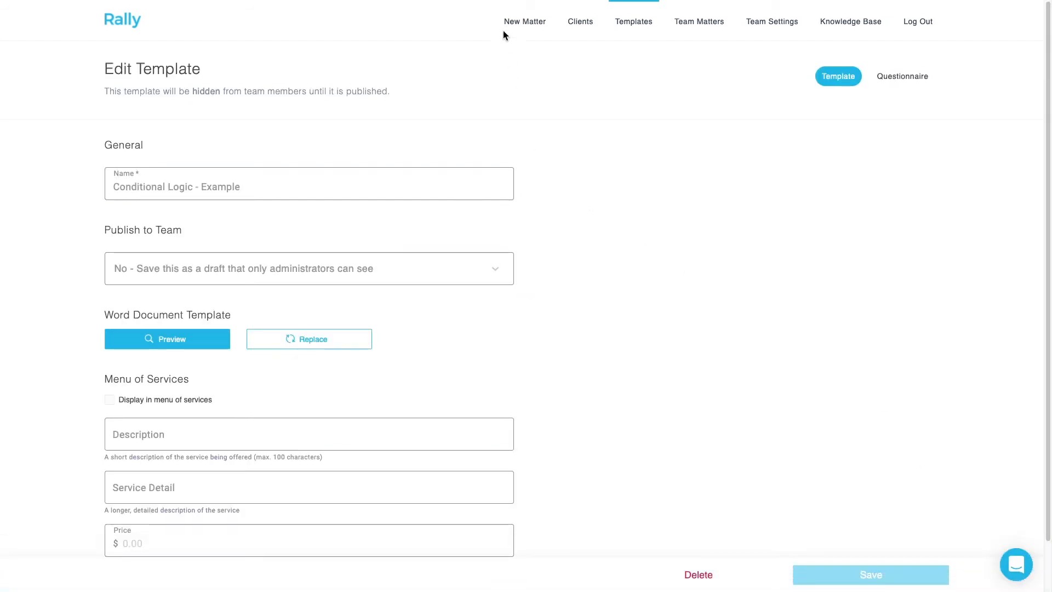
- Start a new matter from the Conditional Logic - Example template, naming it test
left_click(514, 22)
scroll(385, 495, "down", 2)
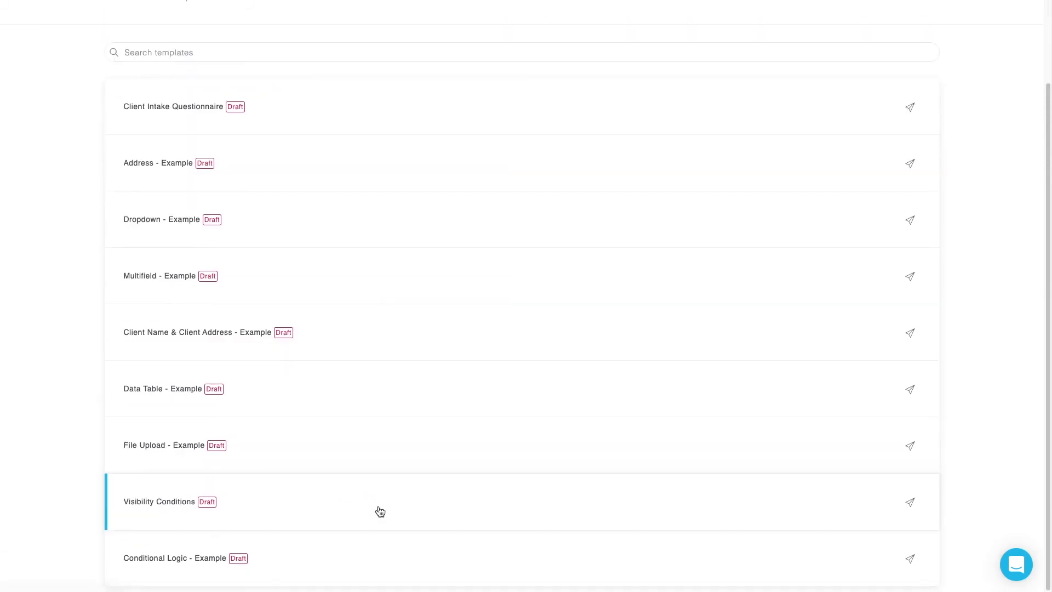
left_click(362, 571)
left_click(465, 247)
type("test")
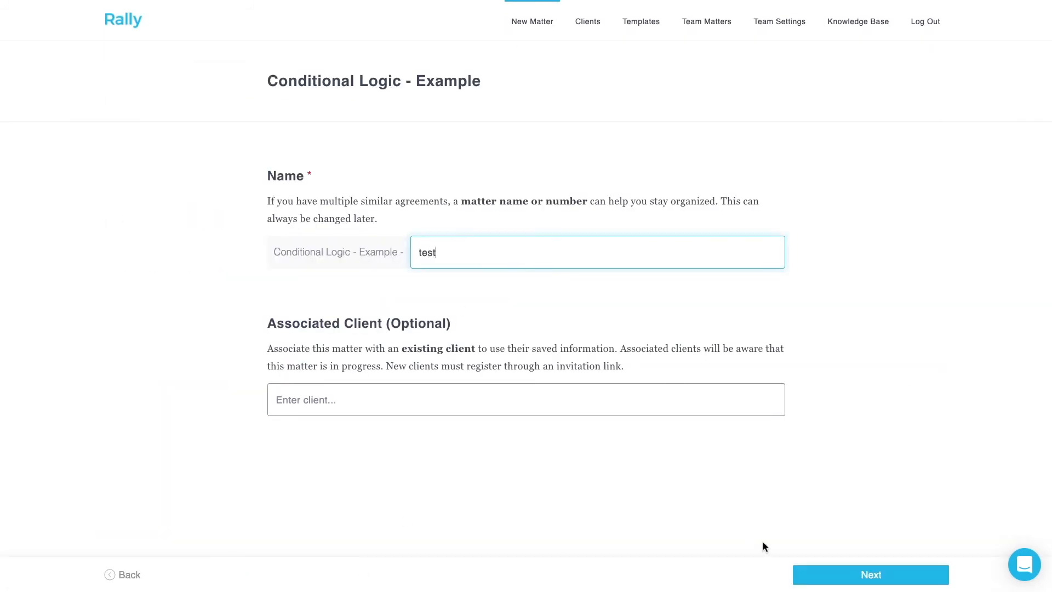
left_click(815, 581)
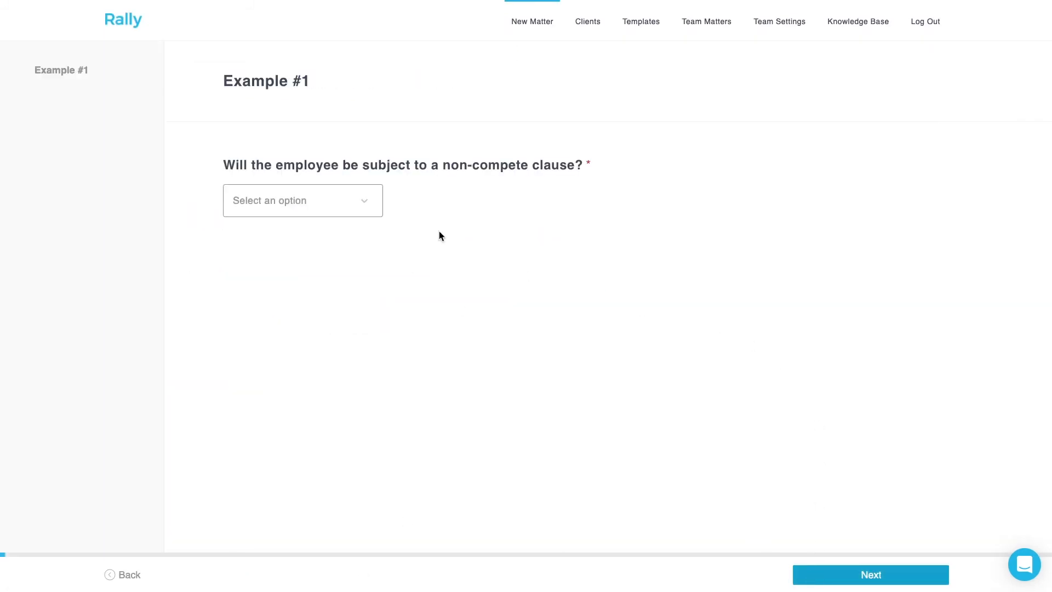
- Answer Yes to the non-compete clause question and continue to the next section
left_click(366, 207)
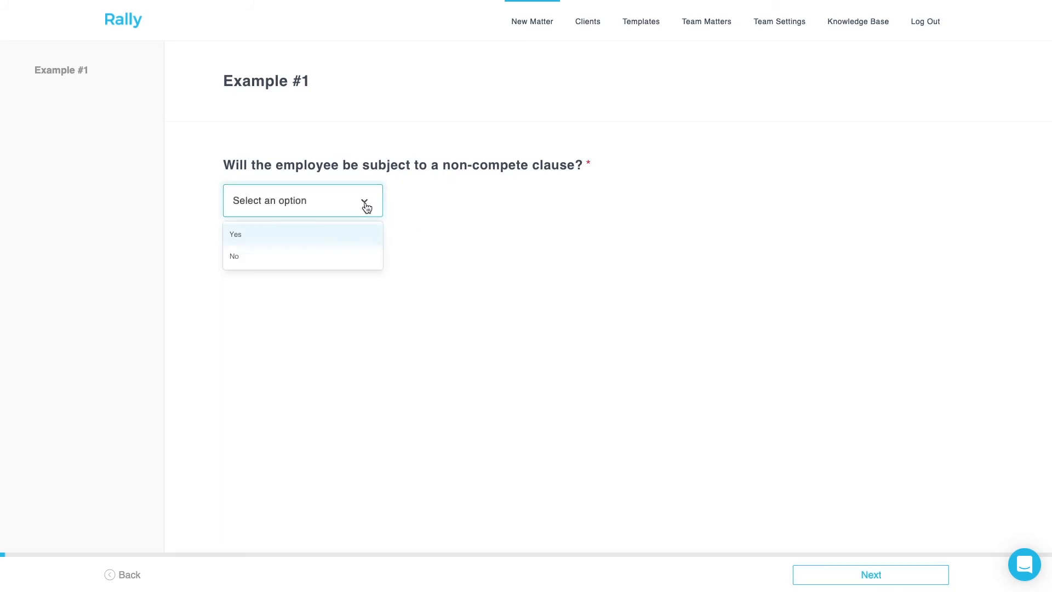
left_click(356, 241)
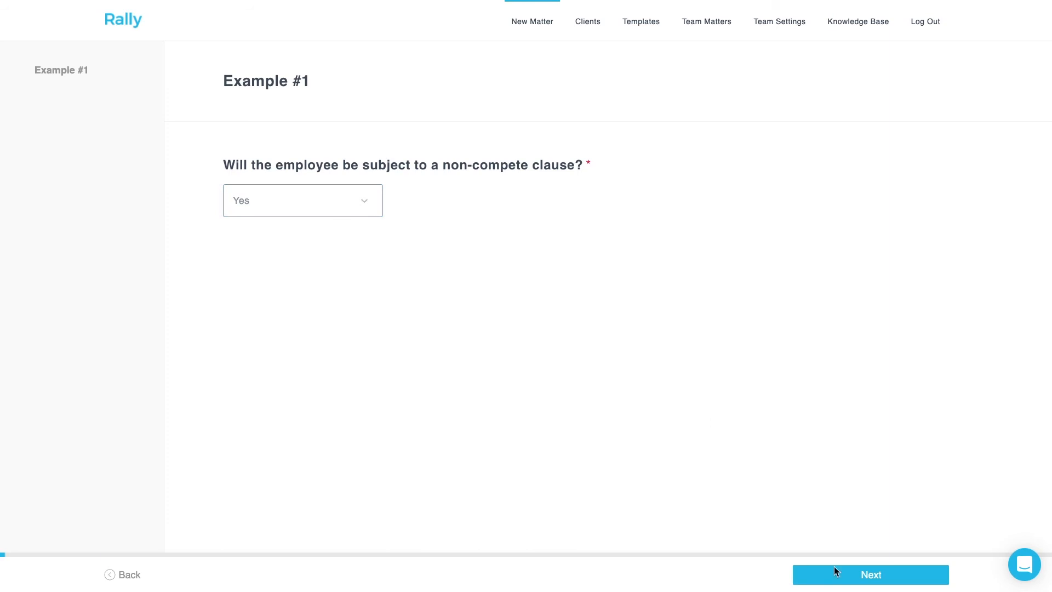
left_click(854, 583)
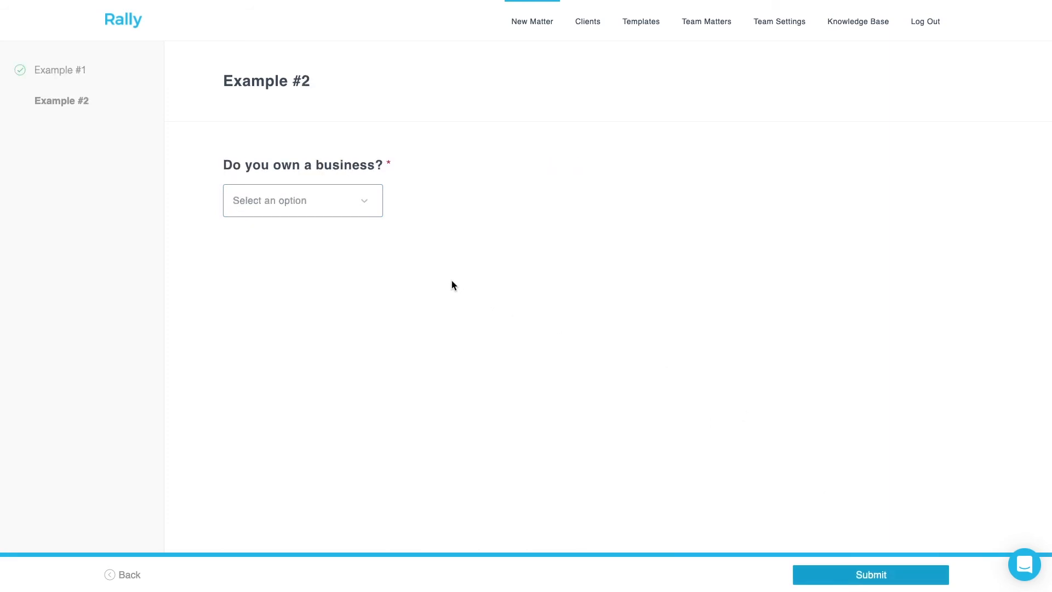
- Answer Yes to owning a business, enter Acme Motors as the business name, choose Corporation, and submit
left_click(359, 198)
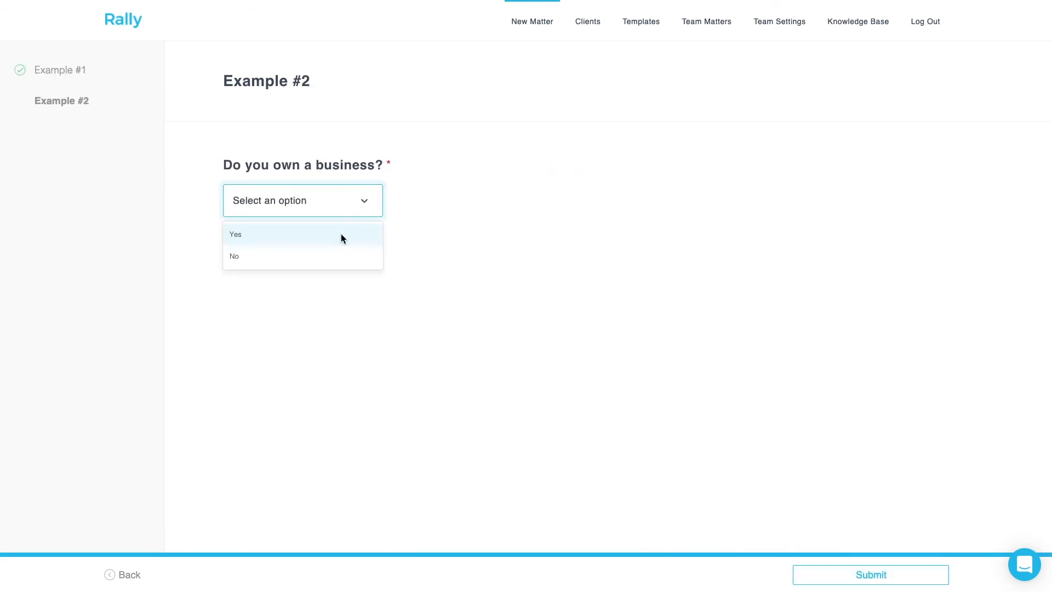
left_click(341, 238)
left_click(437, 331)
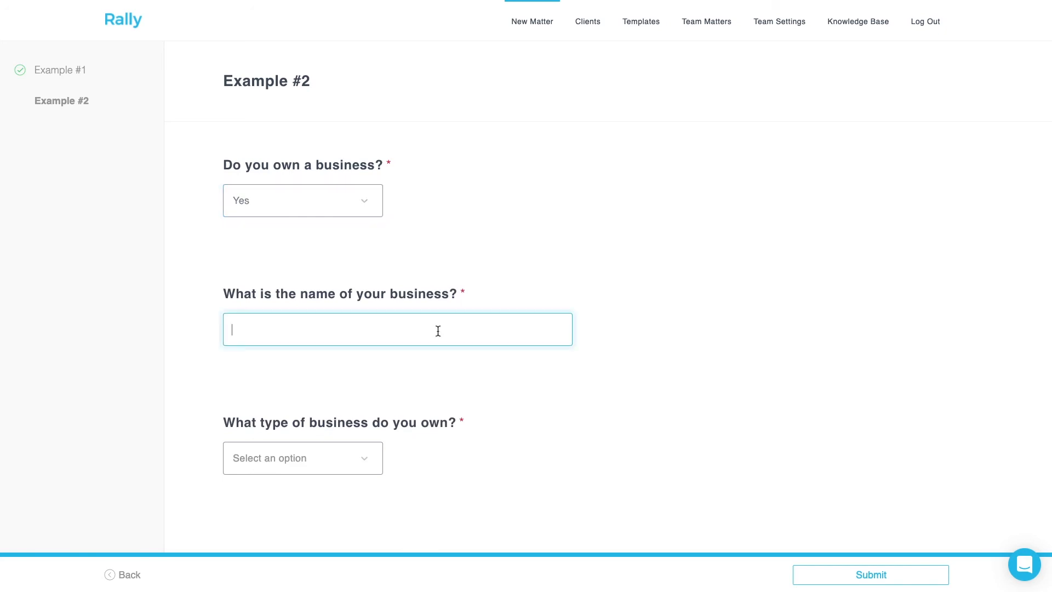
type("Ac")
type("me Motors")
left_click(368, 469)
left_click(346, 489)
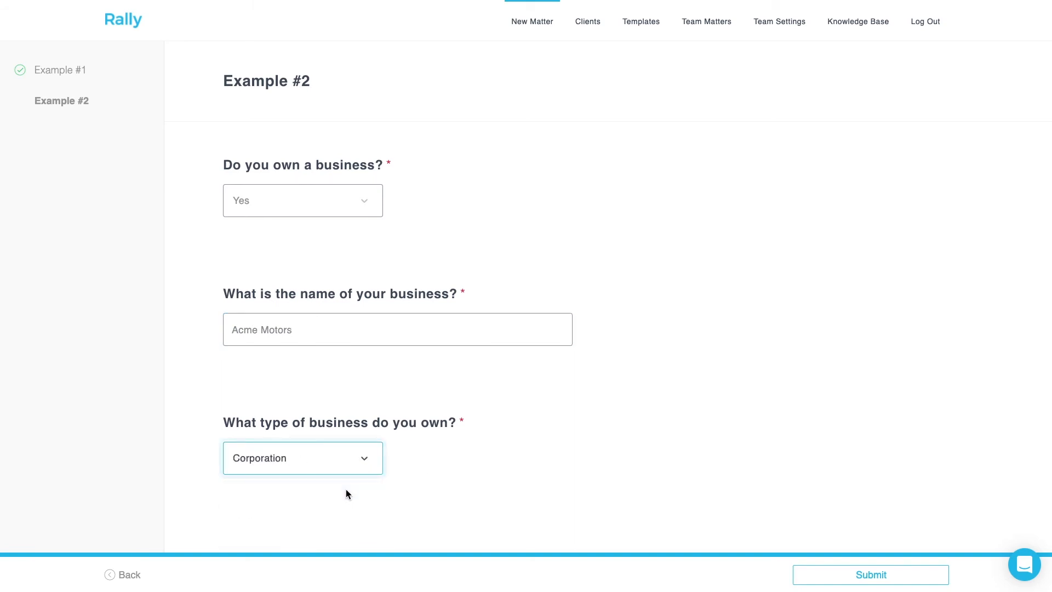
left_click(822, 572)
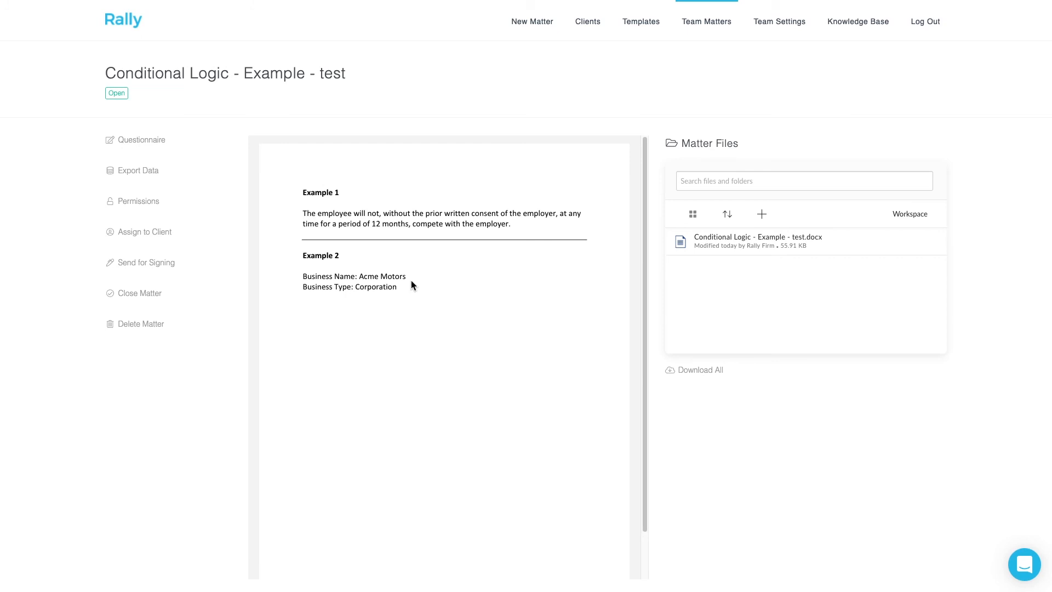
- Reopen the matter's questionnaire and change the non-compete answer to No
left_click(151, 137)
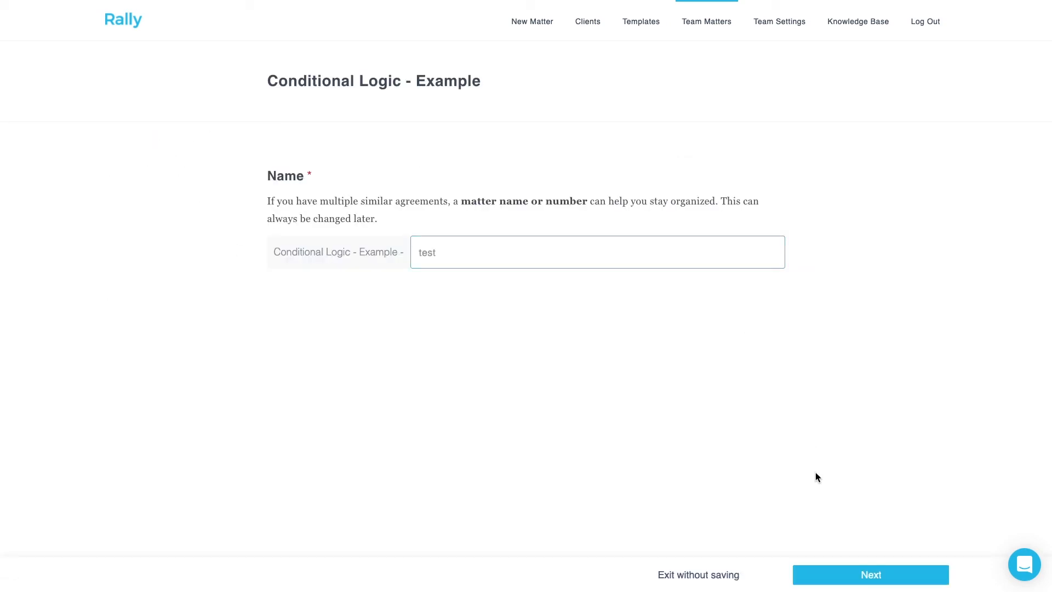
left_click(826, 575)
left_click(356, 211)
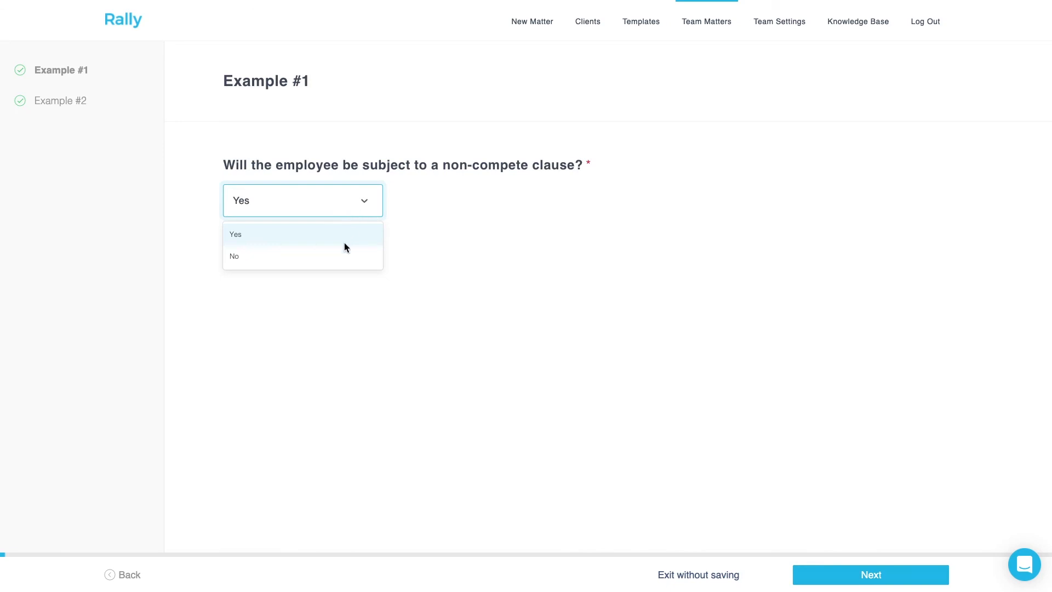
left_click(340, 256)
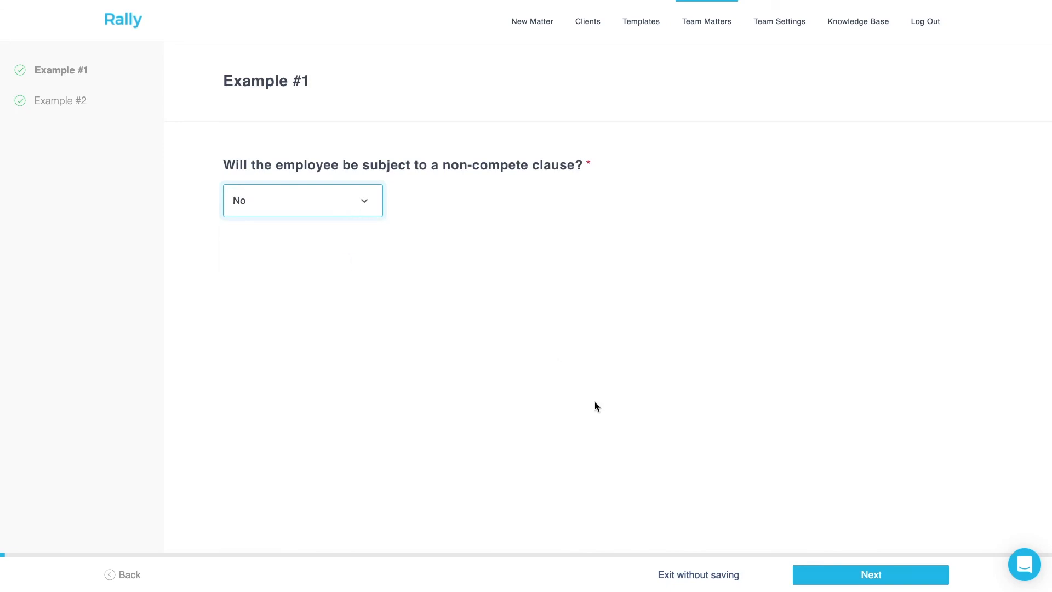
left_click(817, 573)
- Change the business ownership answer to No and save the changes
left_click(363, 201)
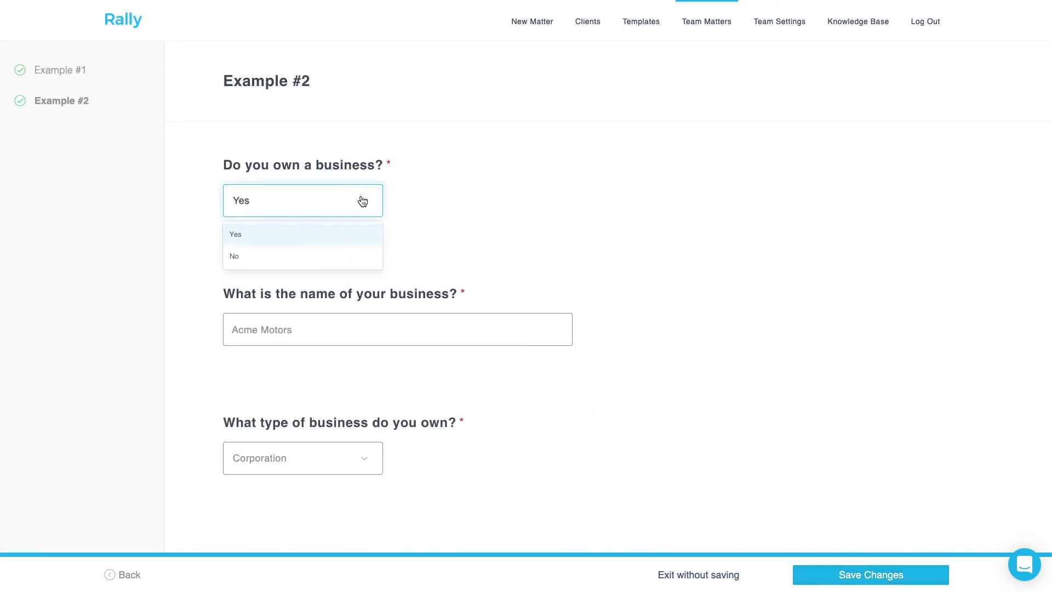
left_click(331, 255)
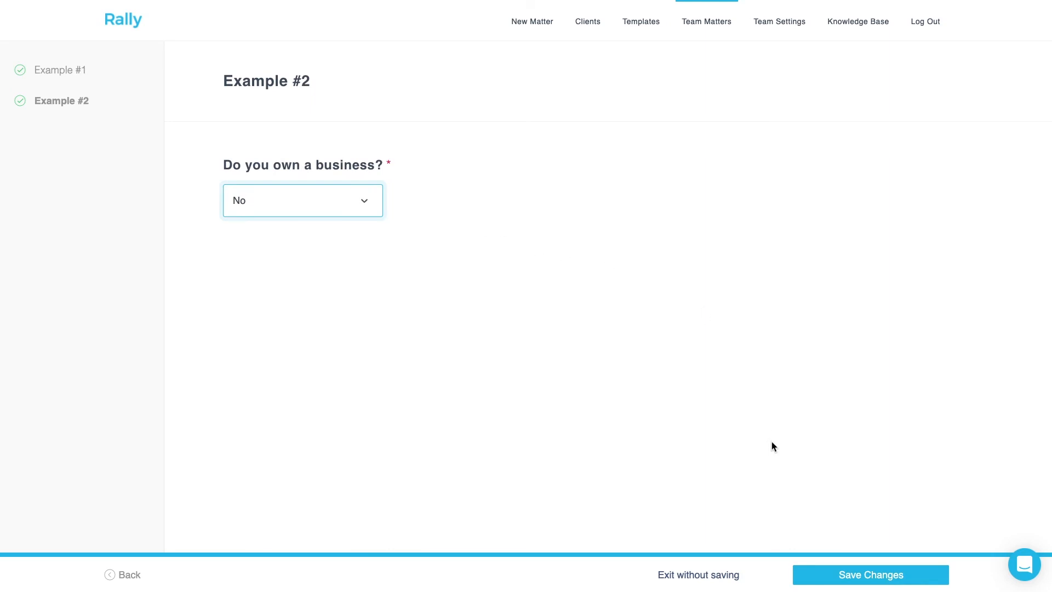
left_click(815, 572)
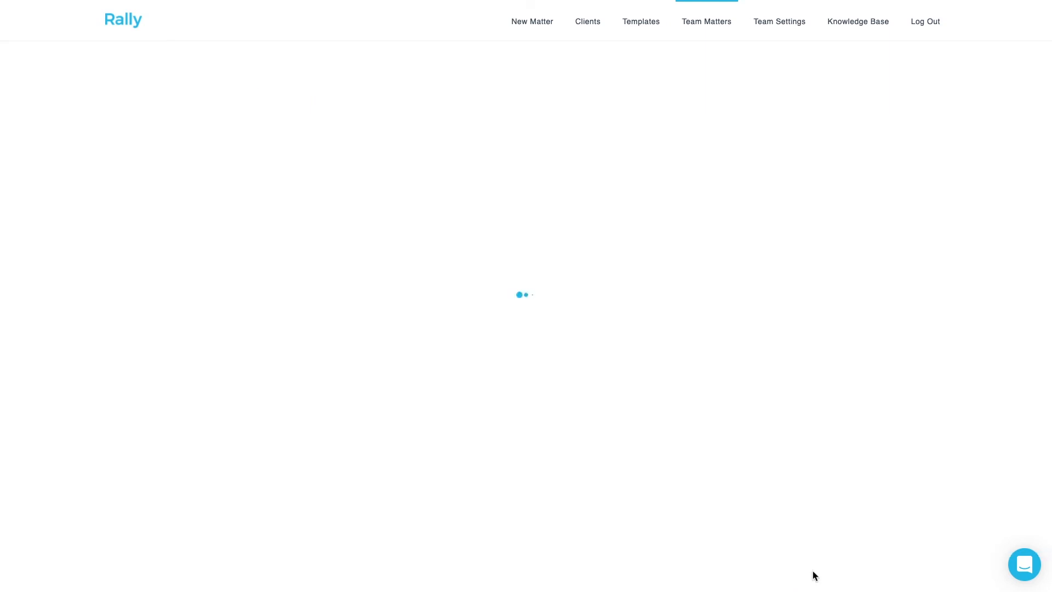